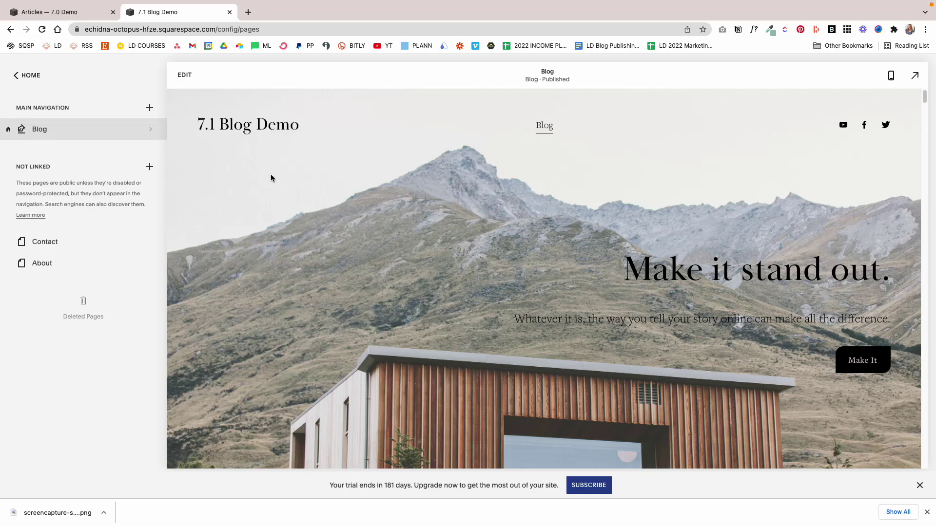
# Close the 'Articles — 7.0 Demo' tab so only the 7.1 Blog Demo site remains
pyautogui.click(112, 12)
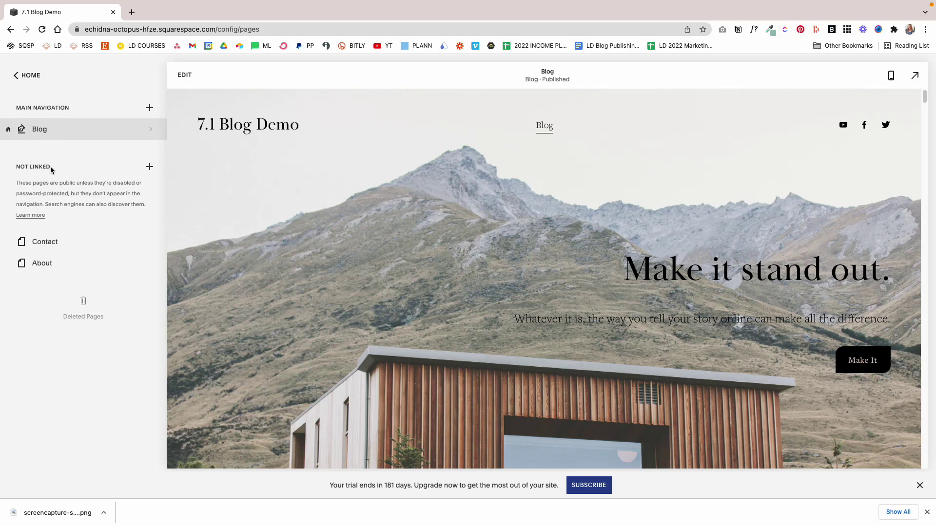
# Add a blank, unlinked page named 'Instagram'
pyautogui.click(149, 169)
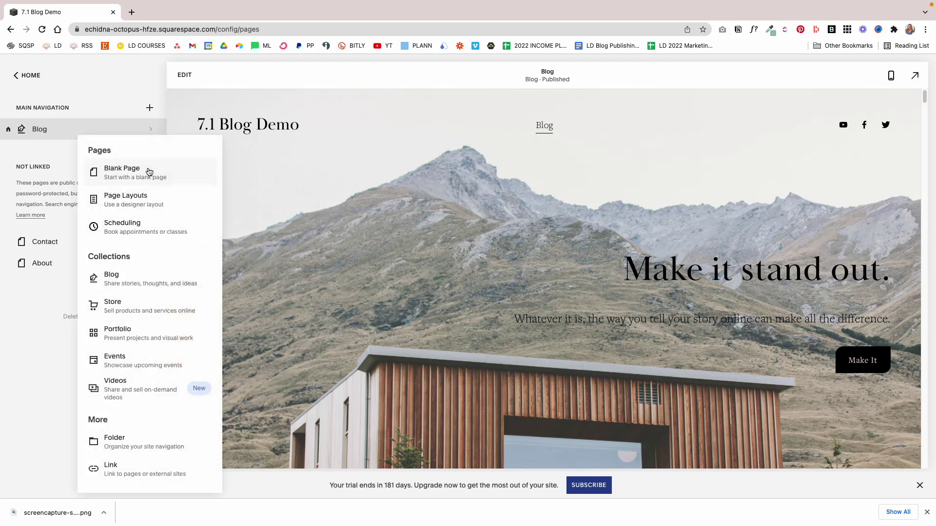
pyautogui.click(149, 172)
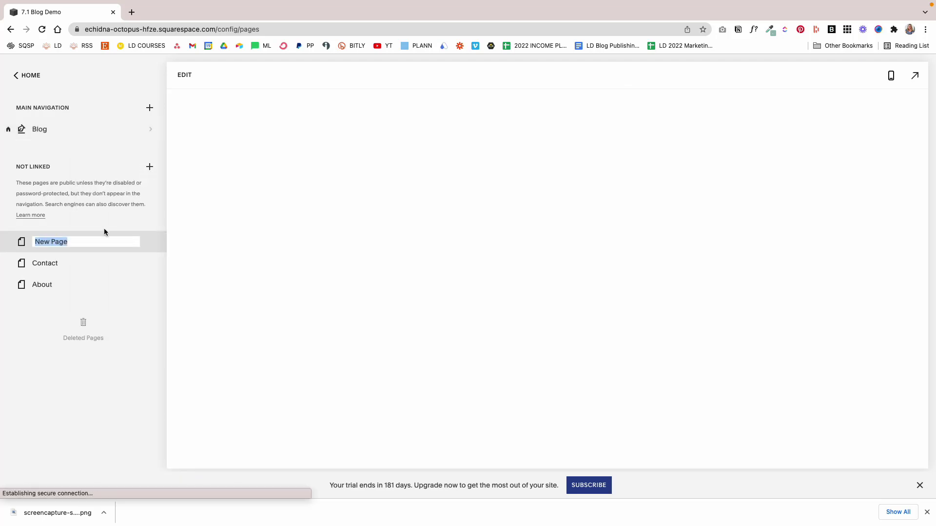
pyautogui.write('Instagram')
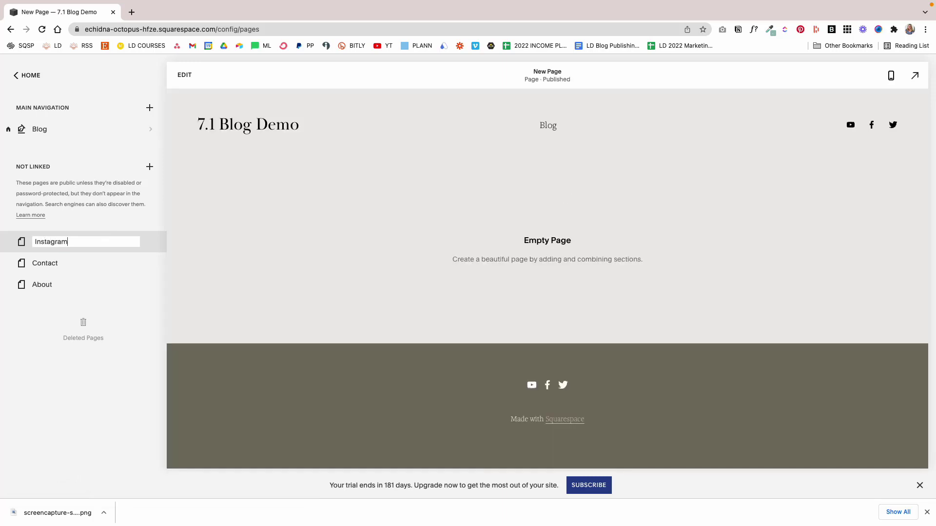
pyautogui.press('Return')
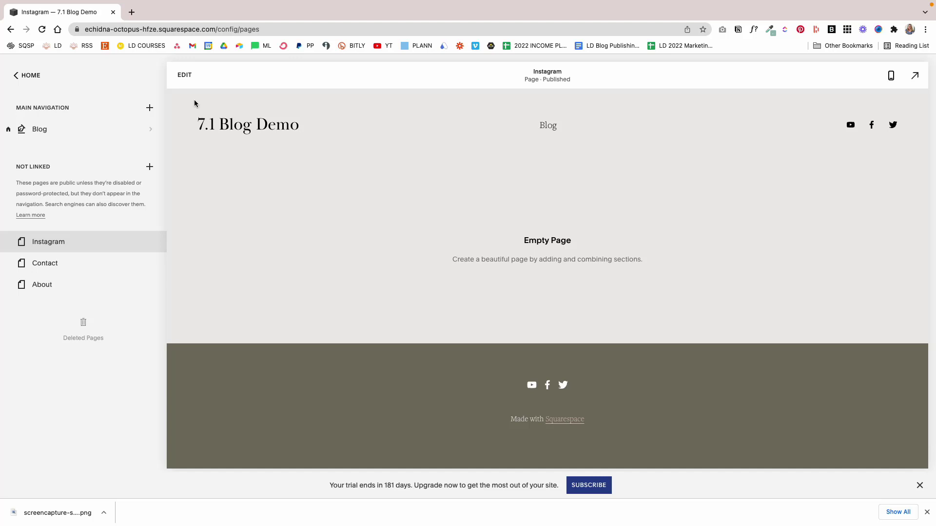
# Add a blank section to the Instagram page holding a 'Quick Links' Heading 2
pyautogui.click(185, 75)
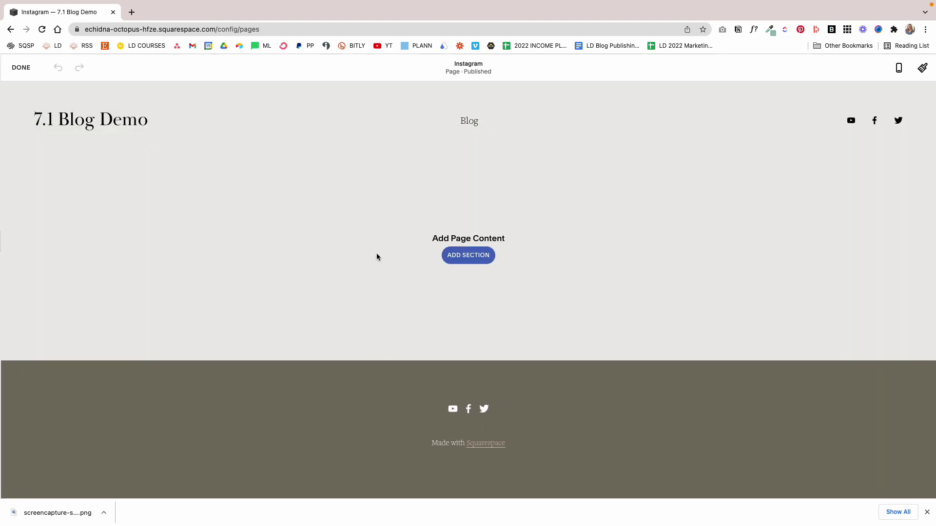
pyautogui.click(468, 263)
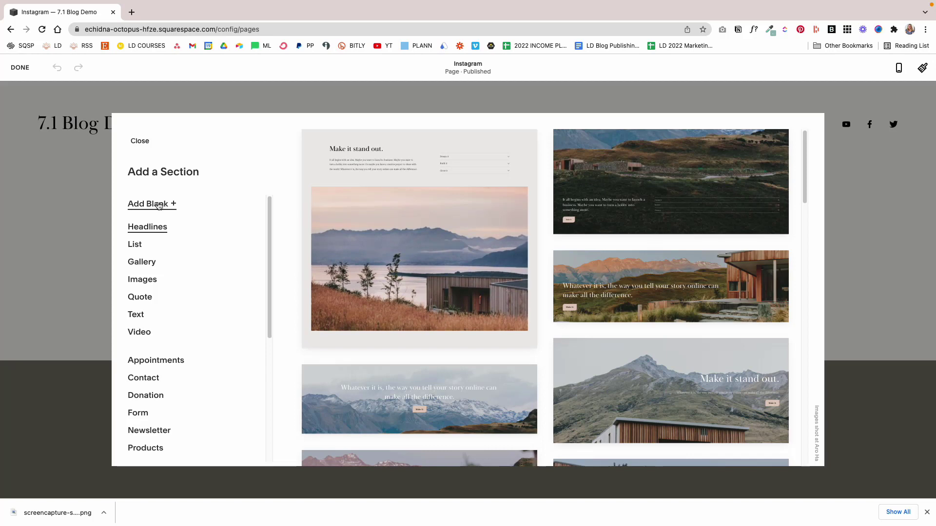
pyautogui.click(159, 205)
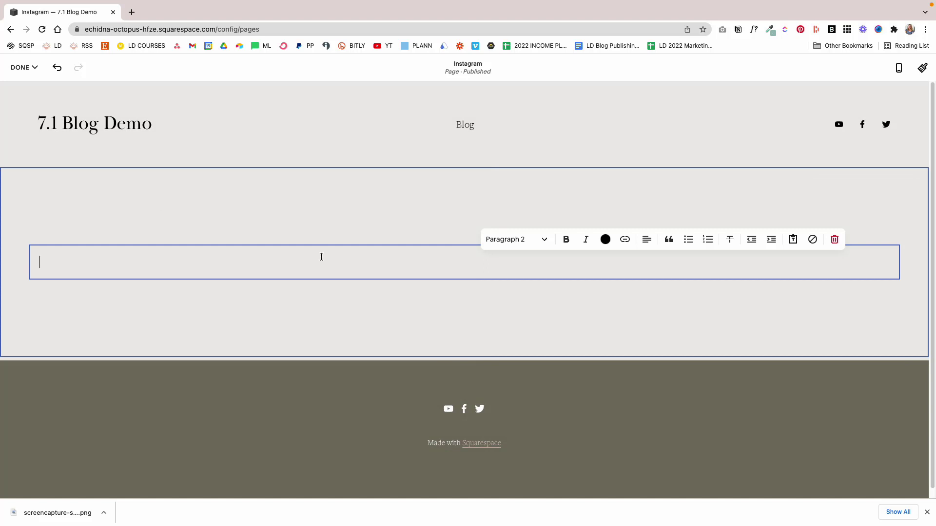
pyautogui.write('Quick Links')
pyautogui.press('super+a')
pyautogui.click(522, 238)
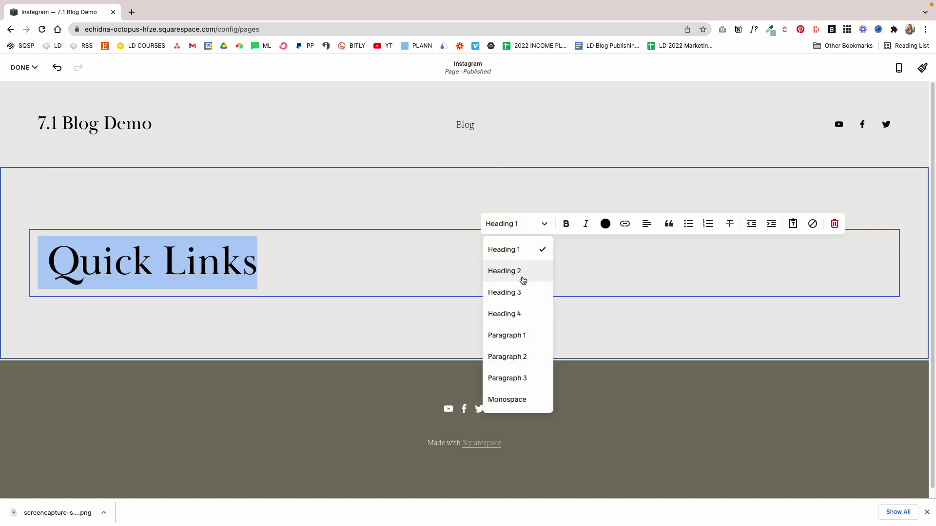
pyautogui.click(522, 275)
pyautogui.click(226, 299)
pyautogui.click(464, 287)
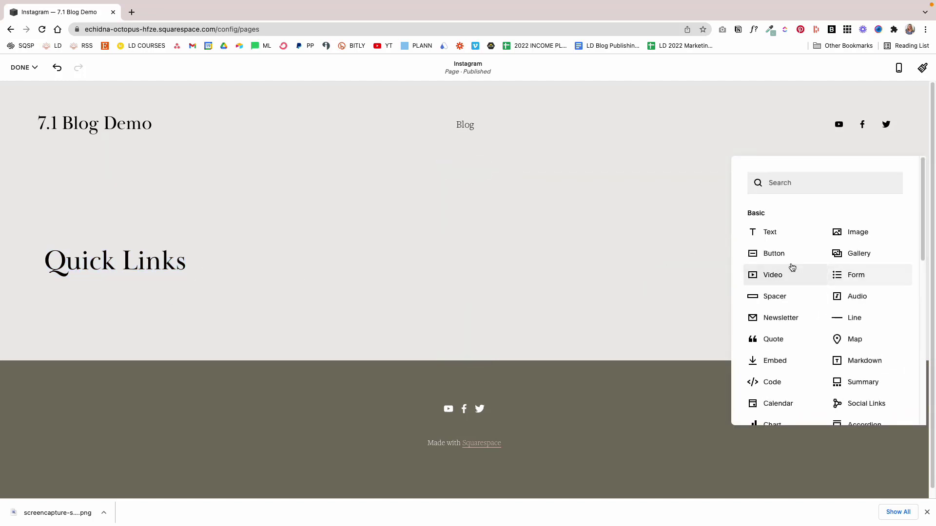
# Add a divider line and a 'Work With Me' text block in Paragraph 1 style
pyautogui.click(854, 317)
pyautogui.click(464, 309)
pyautogui.click(786, 258)
pyautogui.click(228, 333)
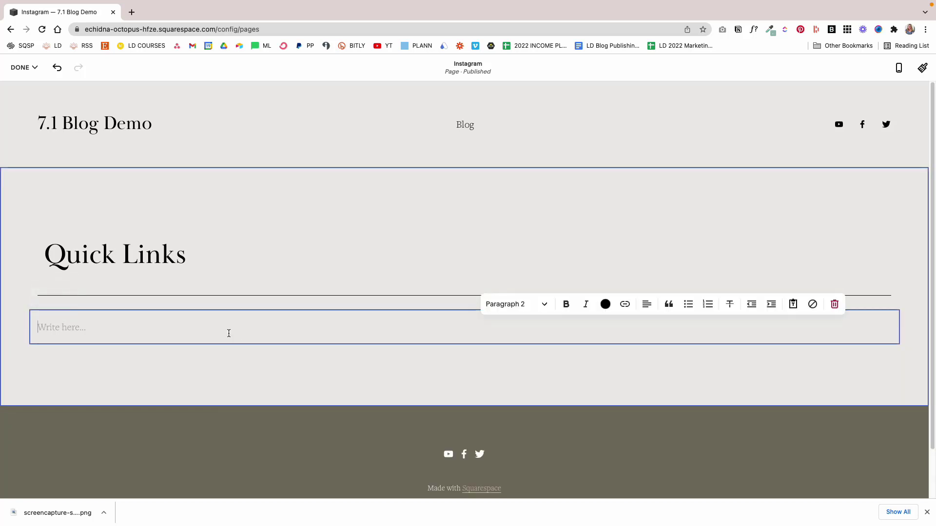
pyautogui.write('W')
pyautogui.press('BackSpace')
pyautogui.write('Work With Me')
pyautogui.moveTo(97, 327); pyautogui.dragTo(34, 330)
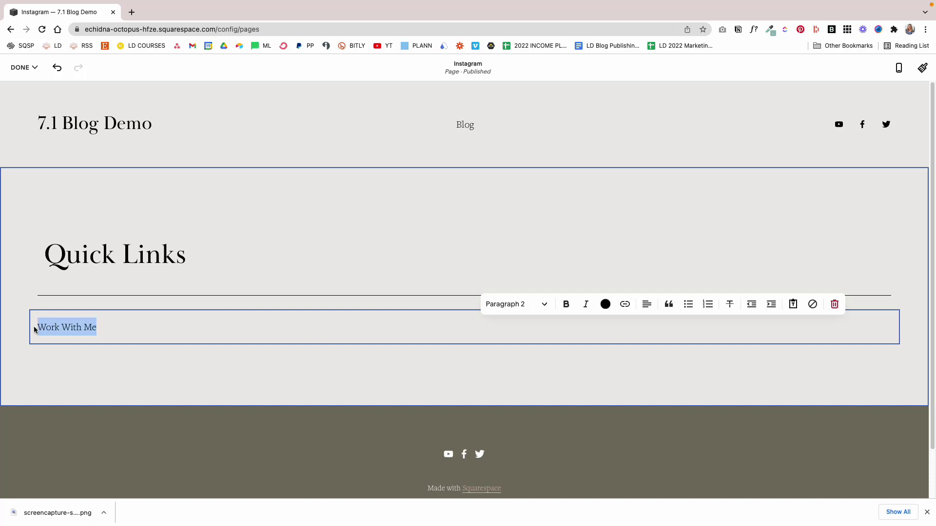
pyautogui.click(510, 305)
pyautogui.click(545, 417)
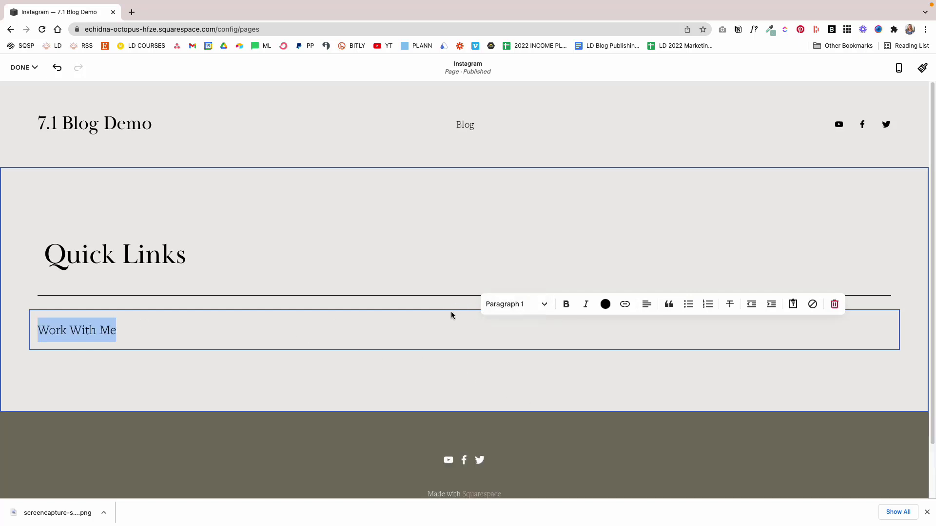
# Link 'Work With Me' to /work-with-me
pyautogui.click(625, 304)
pyautogui.click(609, 351)
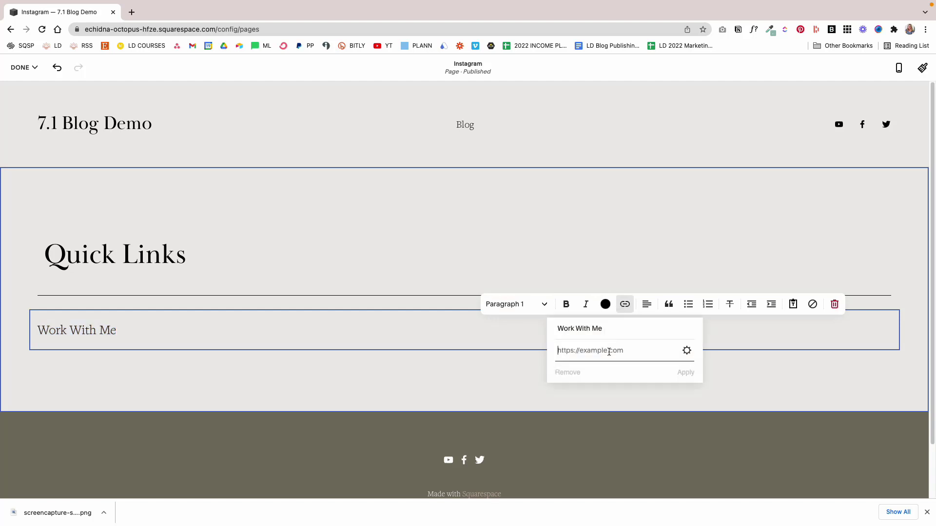
pyautogui.write('/work-')
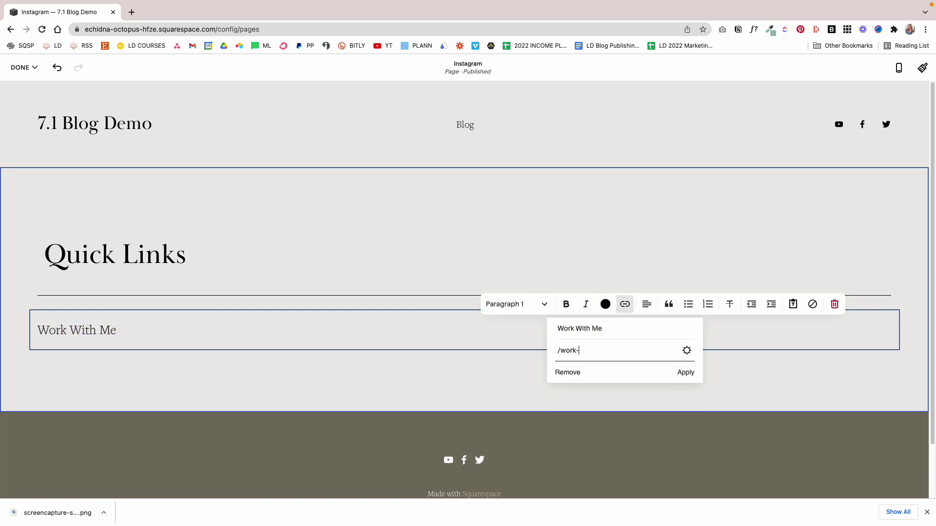
pyautogui.write('with-me')
pyautogui.click(682, 373)
pyautogui.click(337, 380)
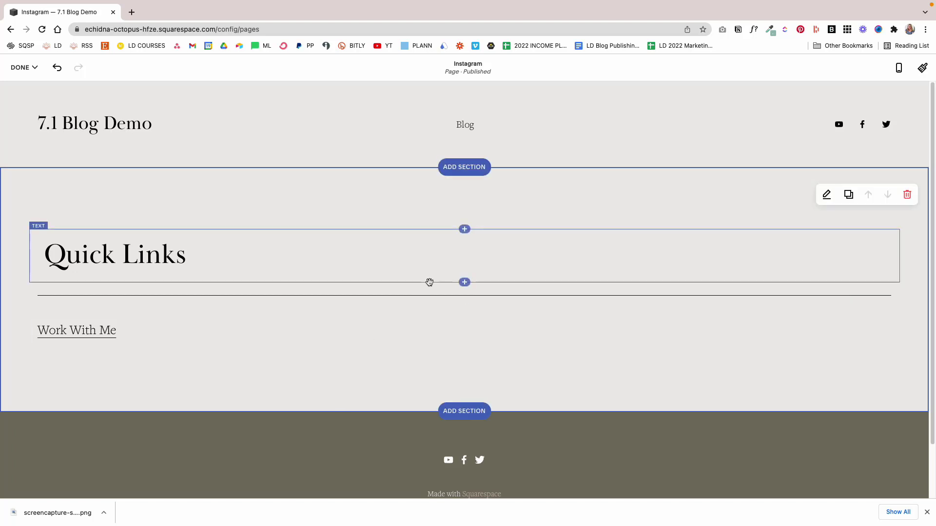
pyautogui.click(465, 349)
# Add a second divider and a 'Shop My Favorites' text block in Paragraph 1 style
pyautogui.click(851, 379)
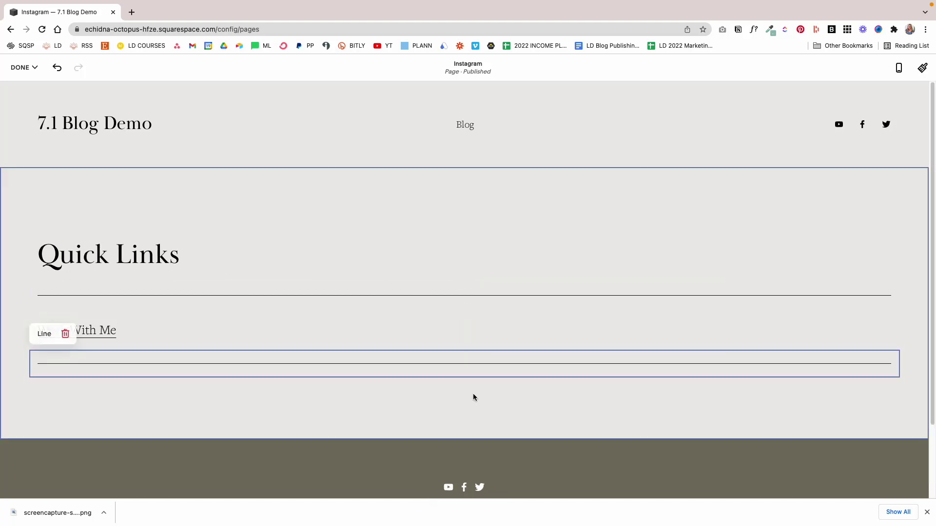
pyautogui.click(359, 405)
pyautogui.click(465, 377)
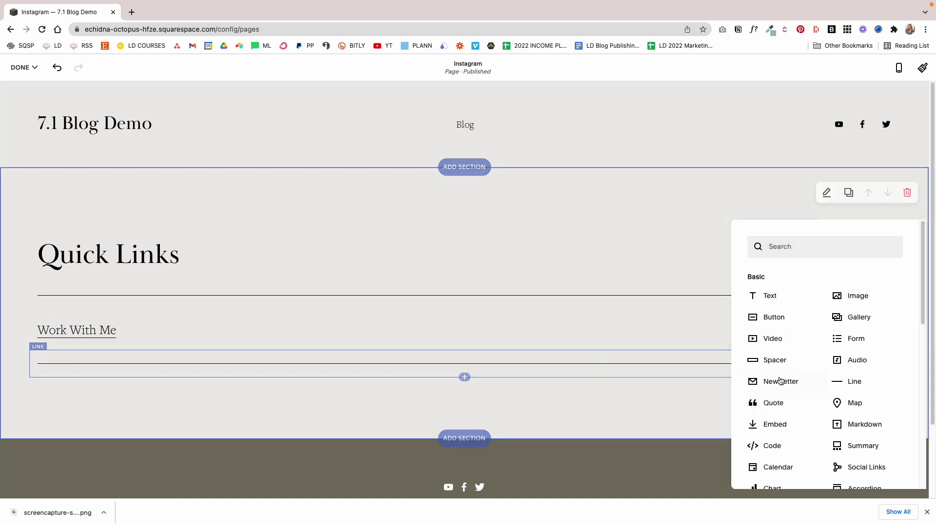
pyautogui.click(772, 298)
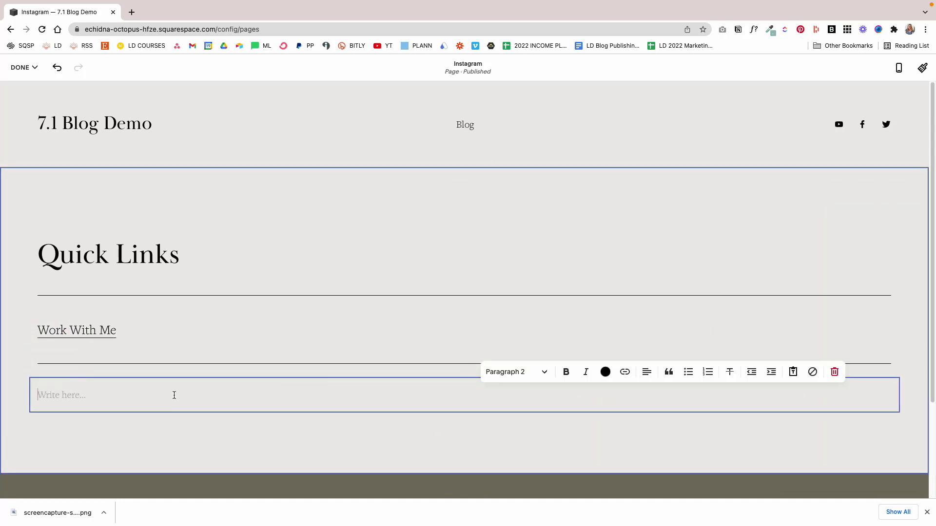
pyautogui.write('/')
pyautogui.press('BackSpace')
pyautogui.write('Shop My Favorites')
pyautogui.moveTo(137, 399); pyautogui.dragTo(12, 393)
pyautogui.click(515, 375)
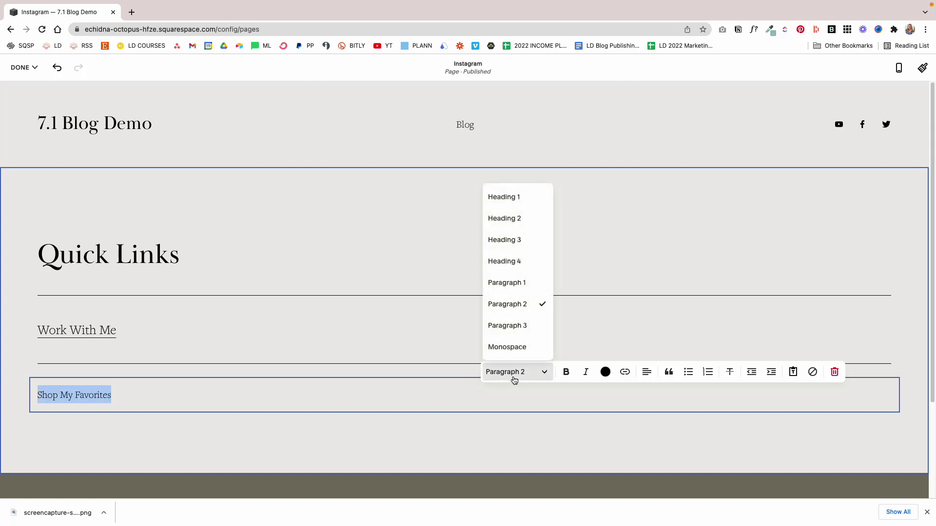
pyautogui.click(517, 283)
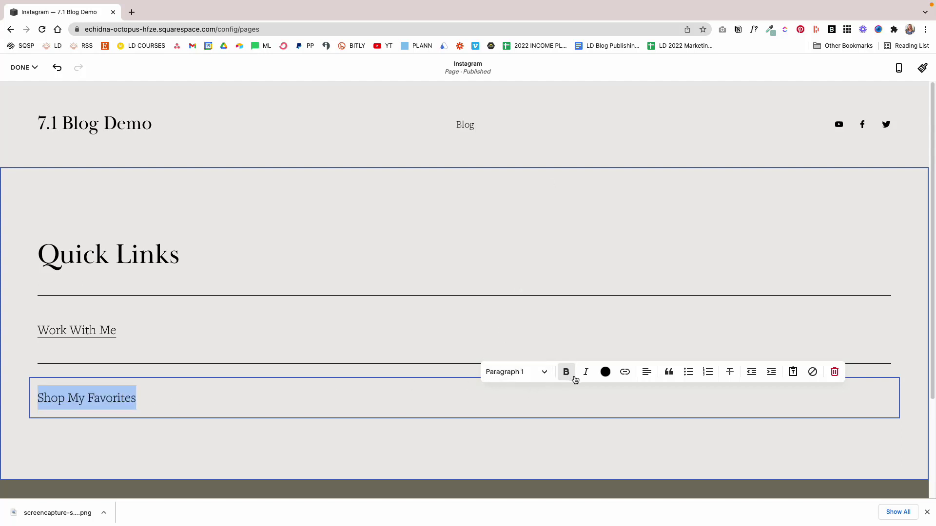
# Link 'Shop My Favorites' to the shop page URL
pyautogui.click(625, 372)
pyautogui.click(612, 418)
pyautogui.write('/shop')
pyautogui.click(687, 440)
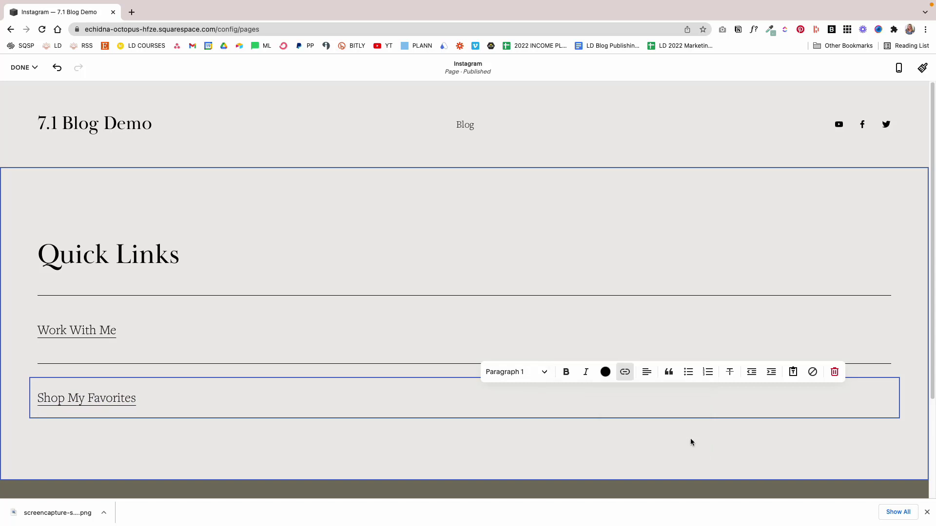
pyautogui.click(222, 463)
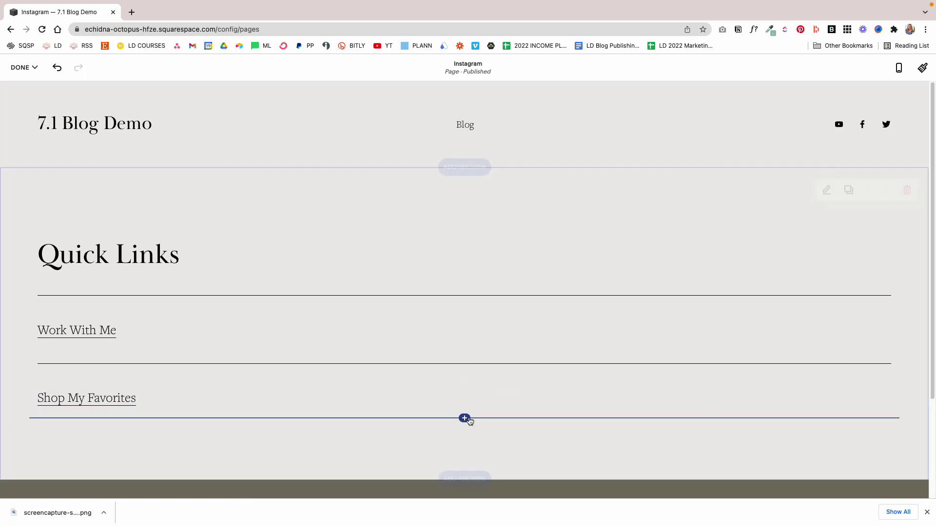
# Add a 'Read The Blog' text block in Paragraph 1 style
pyautogui.click(464, 419)
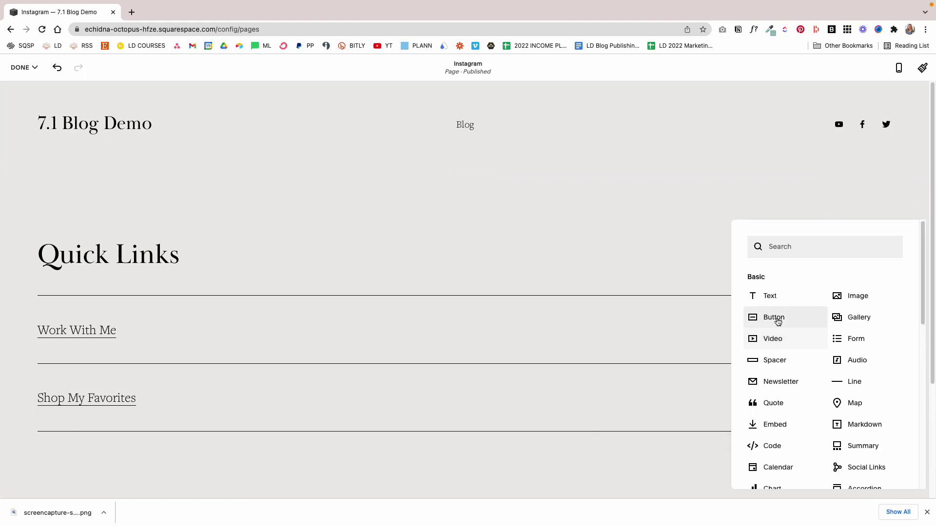
pyautogui.click(775, 298)
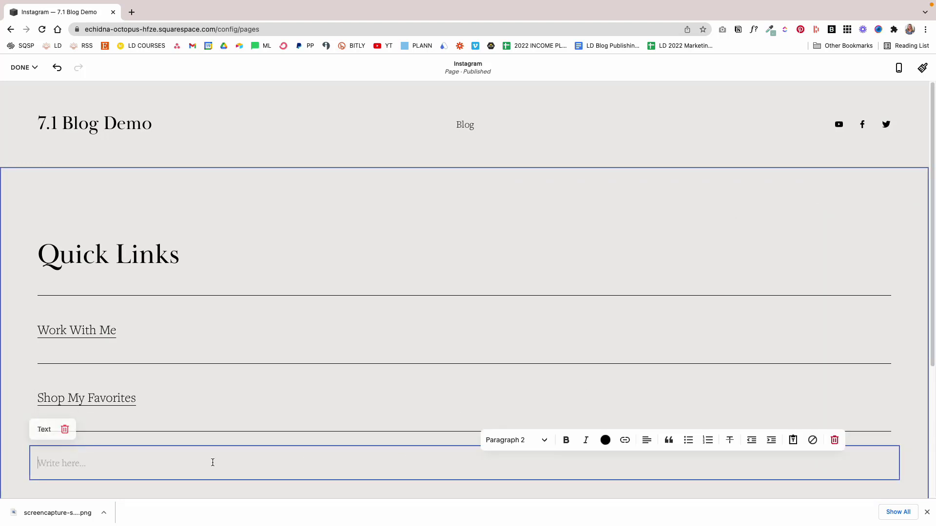
pyautogui.write('Read The Blog')
pyautogui.tripleClick(134, 469)
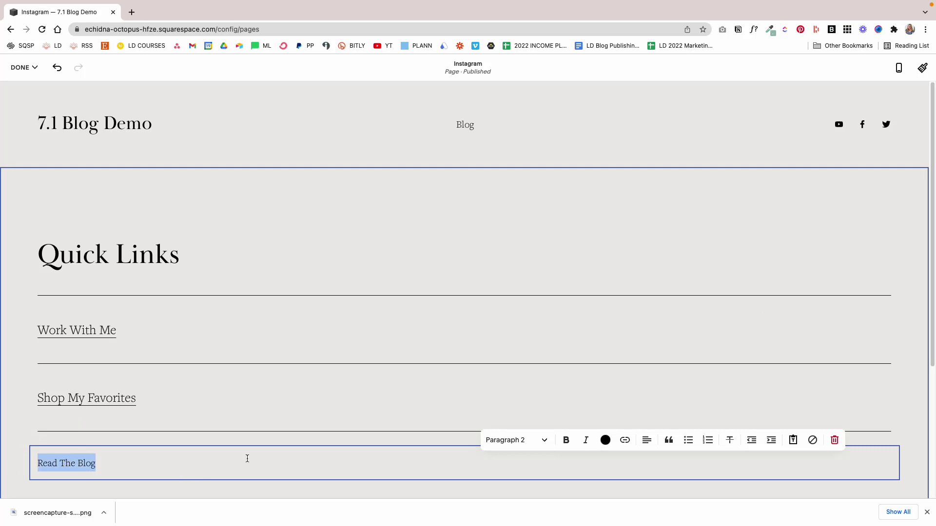
pyautogui.click(502, 441)
pyautogui.click(522, 348)
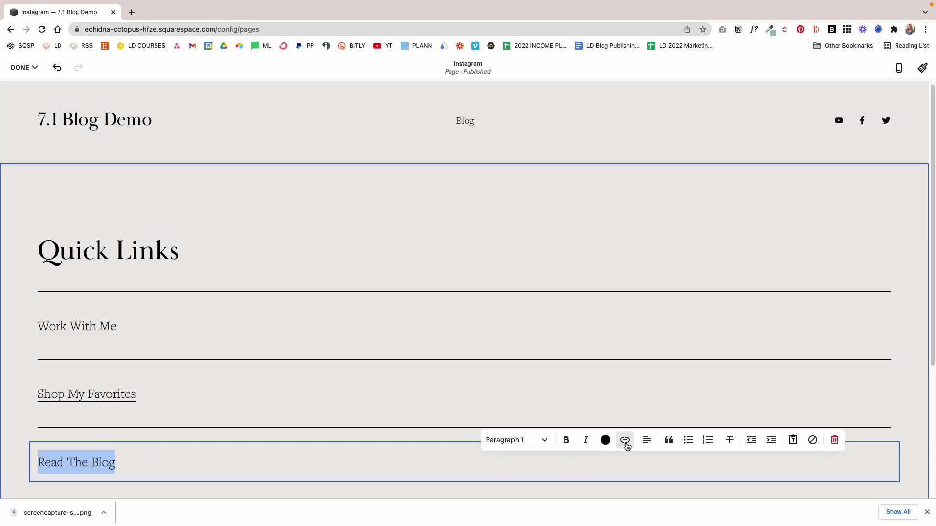
# Link 'Read The Blog' to the /blog page
pyautogui.click(624, 440)
pyautogui.click(618, 486)
pyautogui.write('/blog')
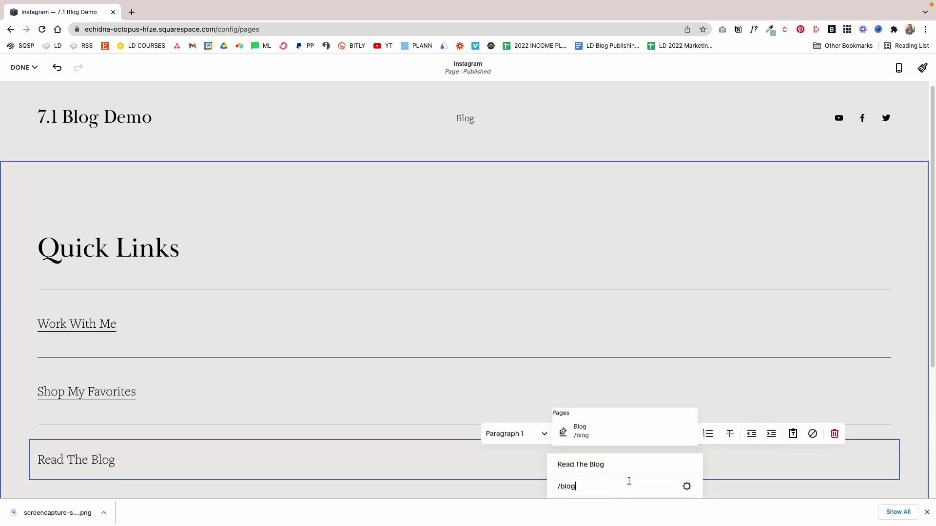
pyautogui.scroll(-2, 633, 463)
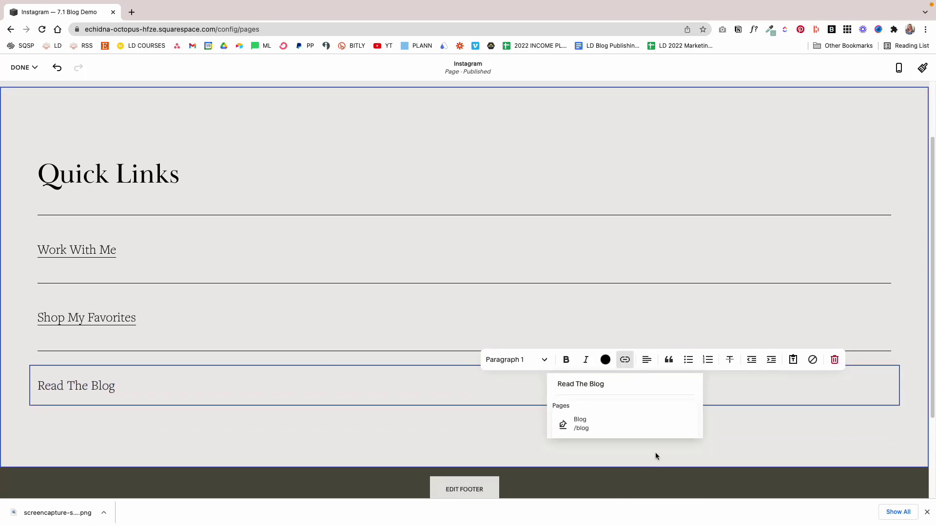
pyautogui.click(648, 425)
pyautogui.click(685, 429)
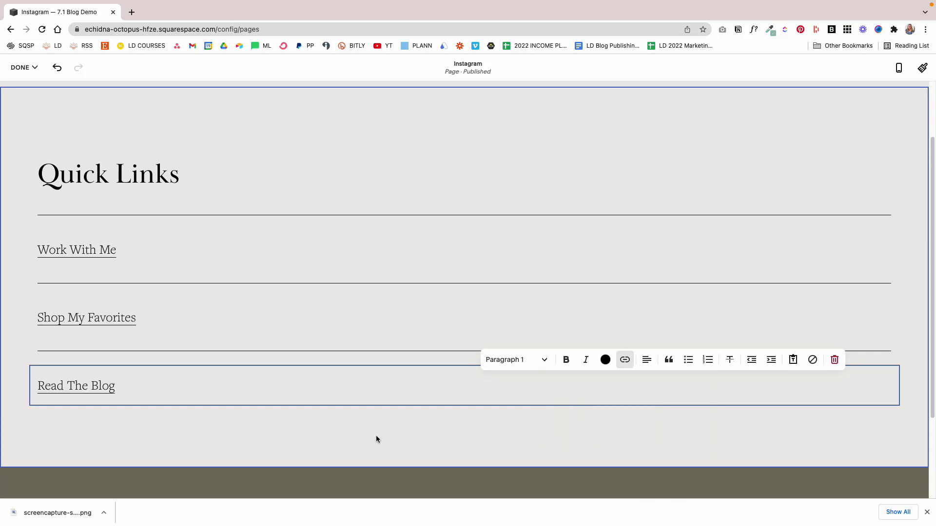
pyautogui.click(362, 412)
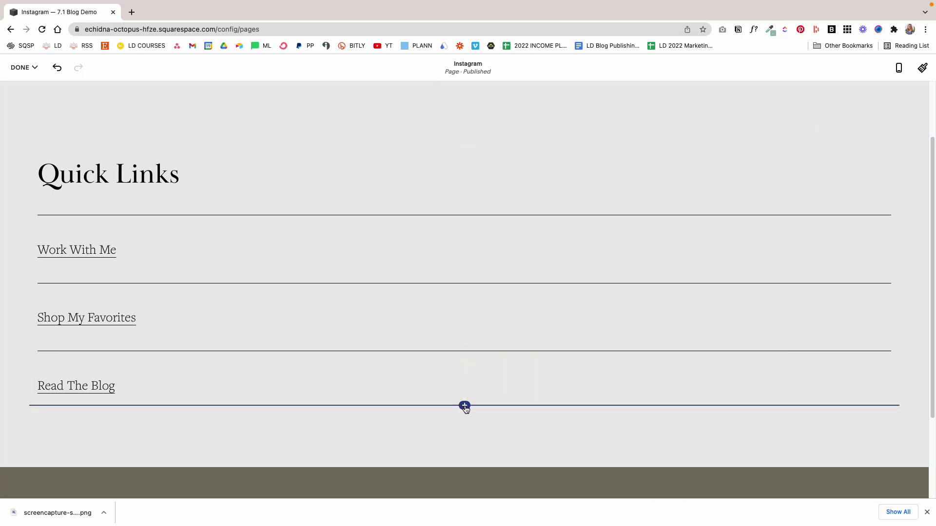
# Insert a divider line below 'Read The Blog'
pyautogui.click(465, 406)
pyautogui.click(832, 381)
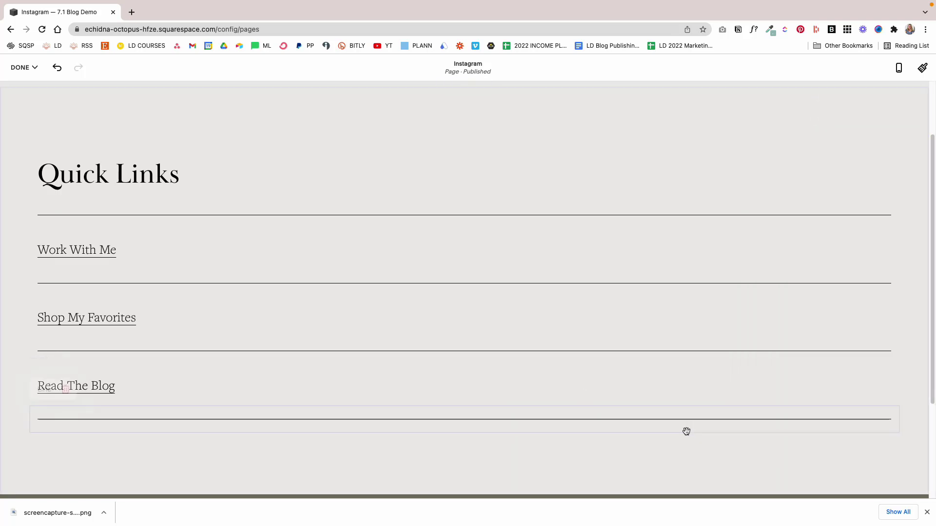
pyautogui.click(498, 452)
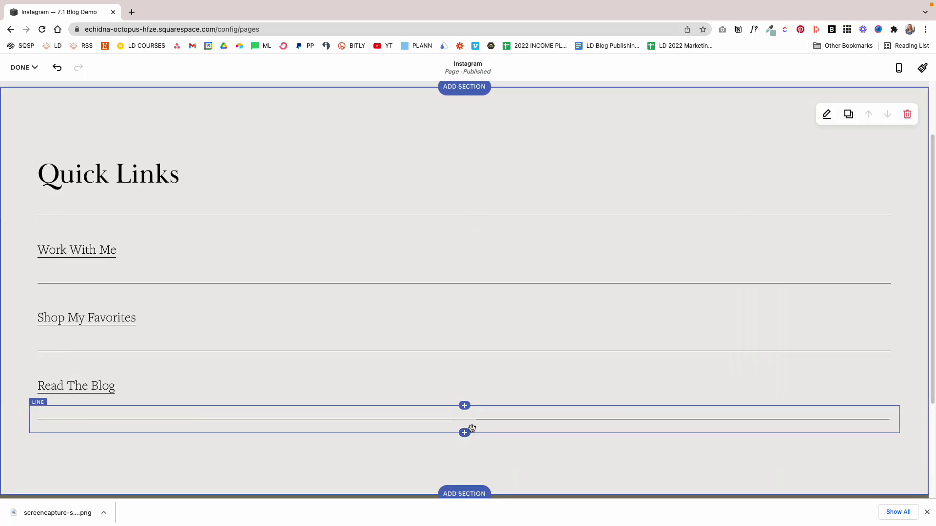
# Add a spacer, move it into a new right-hand column and adjust its height
pyautogui.click(465, 432)
pyautogui.click(787, 364)
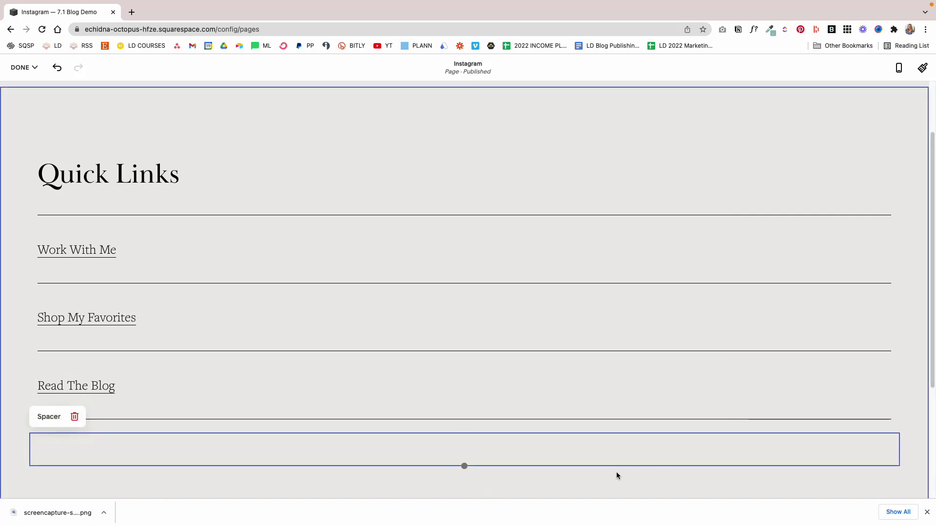
pyautogui.moveTo(589, 437); pyautogui.dragTo(908, 217)
pyautogui.click(696, 163)
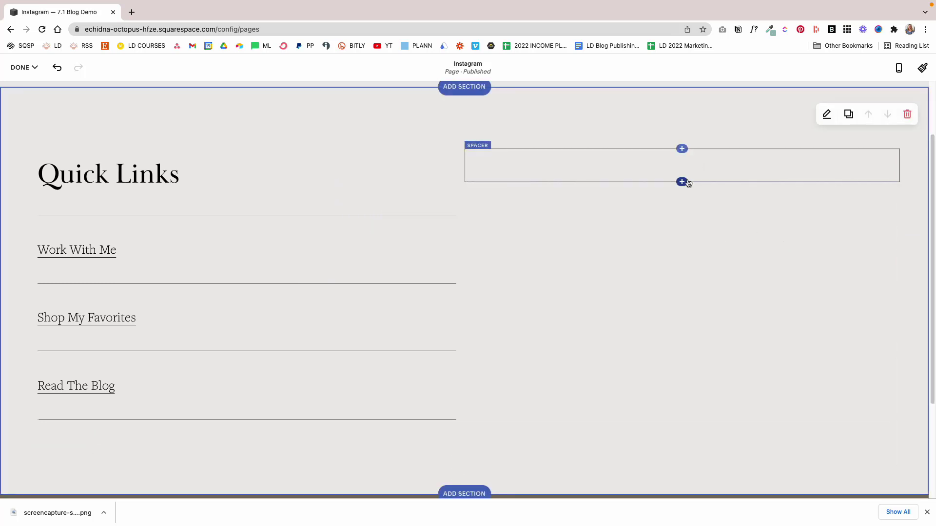
pyautogui.moveTo(682, 182); pyautogui.dragTo(677, 182)
pyautogui.click(681, 182)
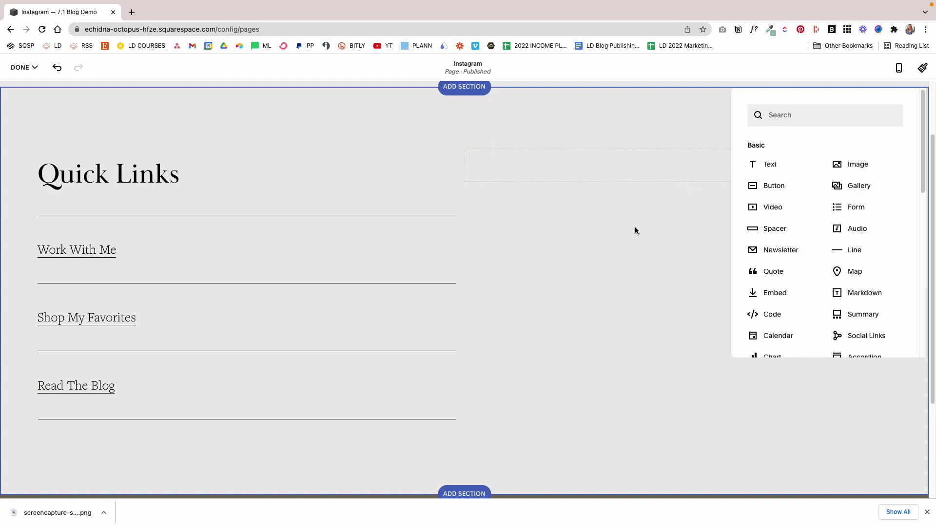
# Add an image block with the free 'planning' stock photo of hands sketching a wireframe
pyautogui.click(843, 164)
pyautogui.click(844, 247)
pyautogui.click(834, 293)
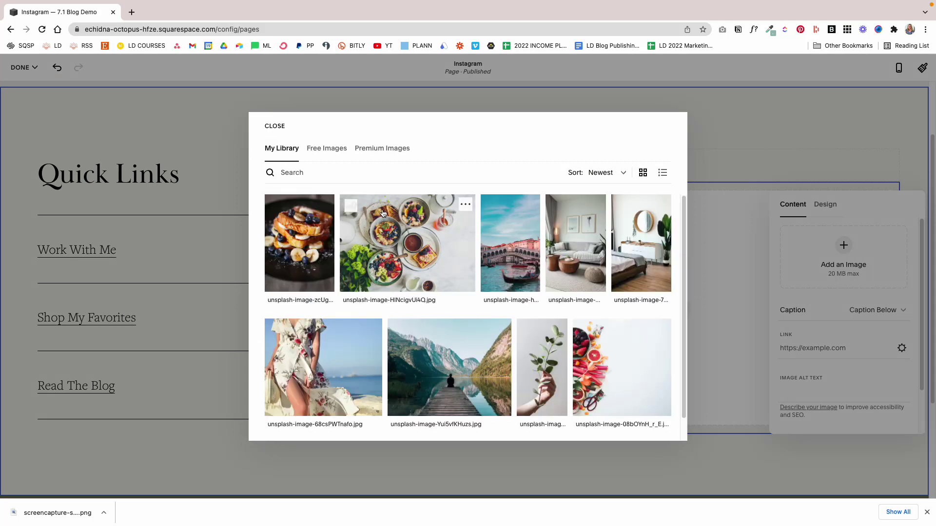
pyautogui.scroll(-1, 558, 290)
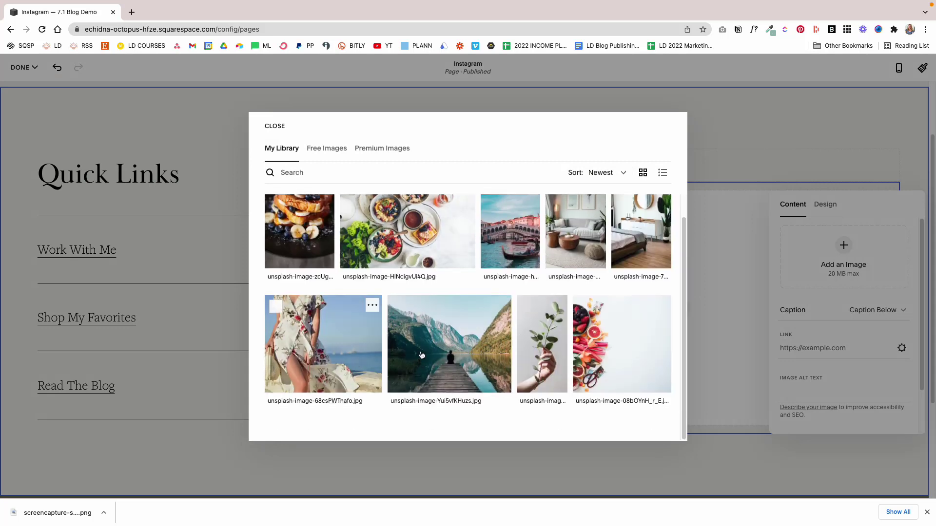
pyautogui.click(327, 148)
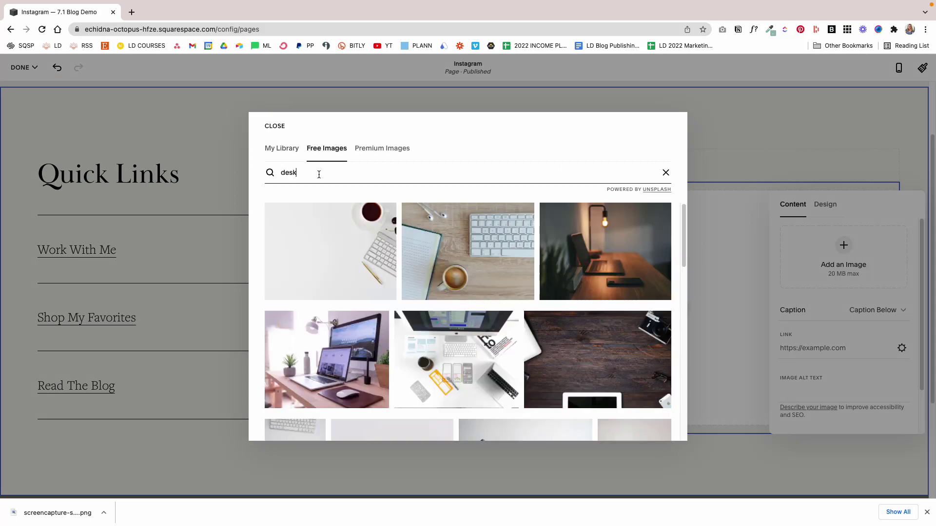
pyautogui.moveTo(313, 174); pyautogui.dragTo(223, 177)
pyautogui.write('planning')
pyautogui.click(324, 373)
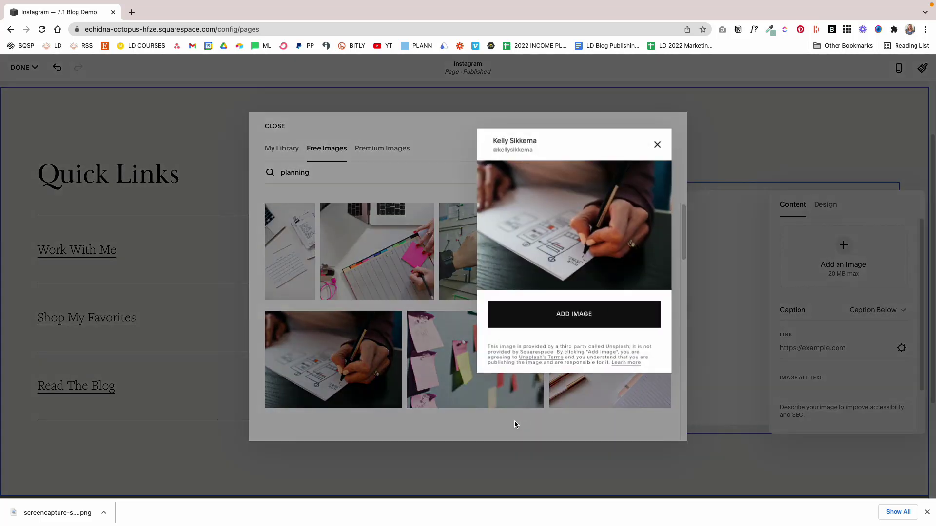
pyautogui.click(603, 315)
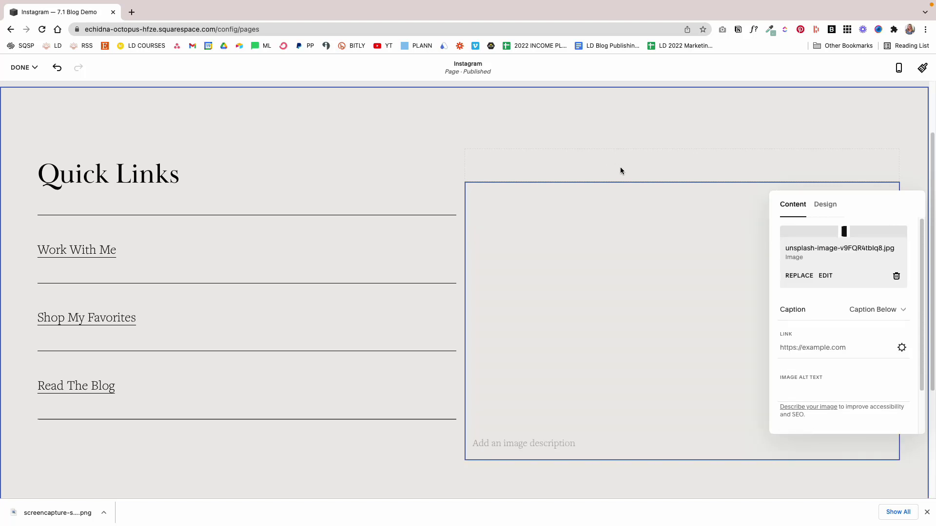
pyautogui.scroll(-1, 636, 161)
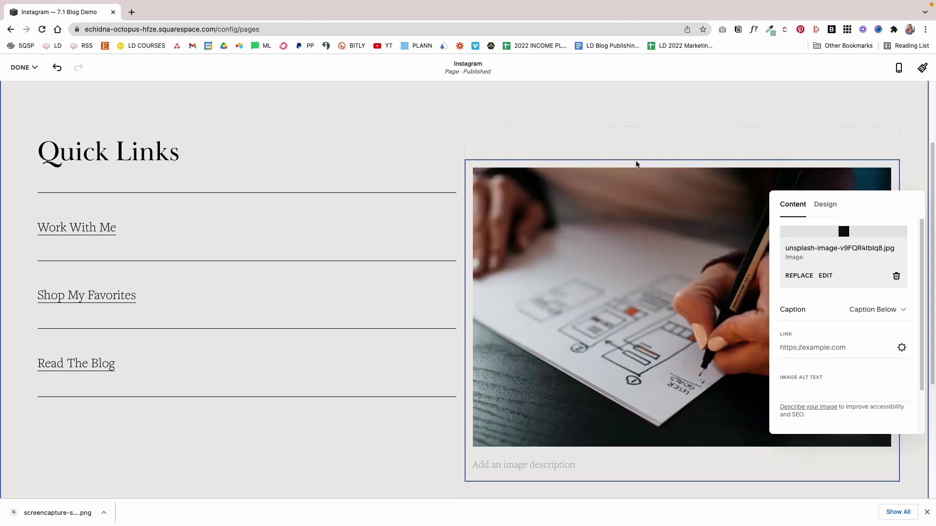
# Add 'This is my signature package. Learn more about it here and let's work together.' in Paragraph 1 under the photo
pyautogui.click(681, 443)
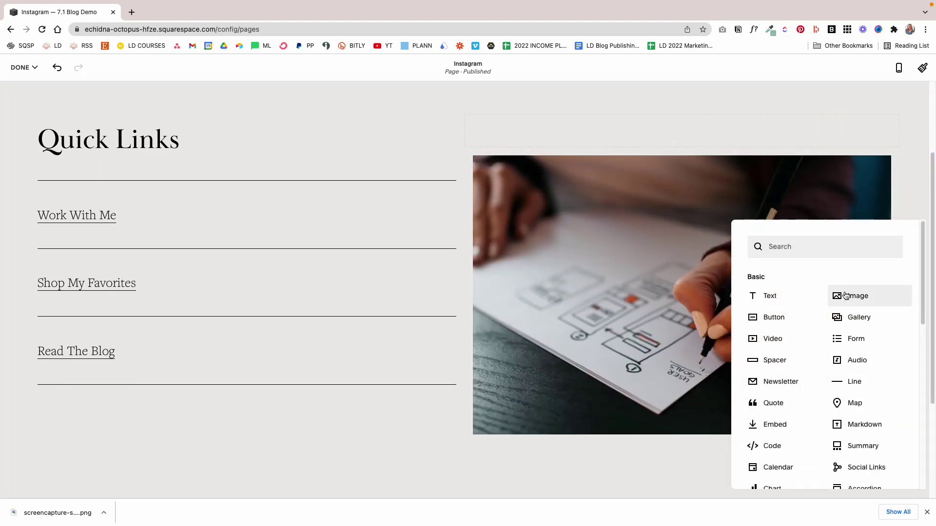
pyautogui.click(768, 296)
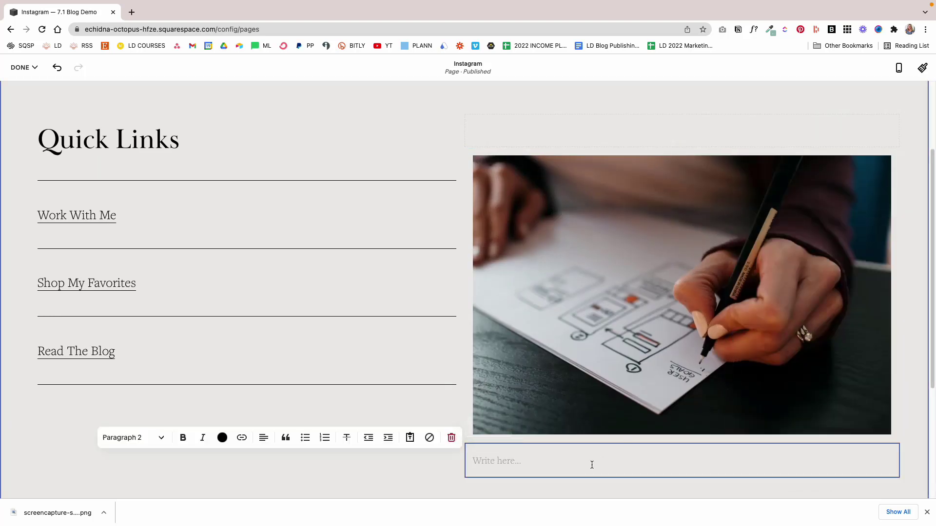
pyautogui.write('This is my signature pack')
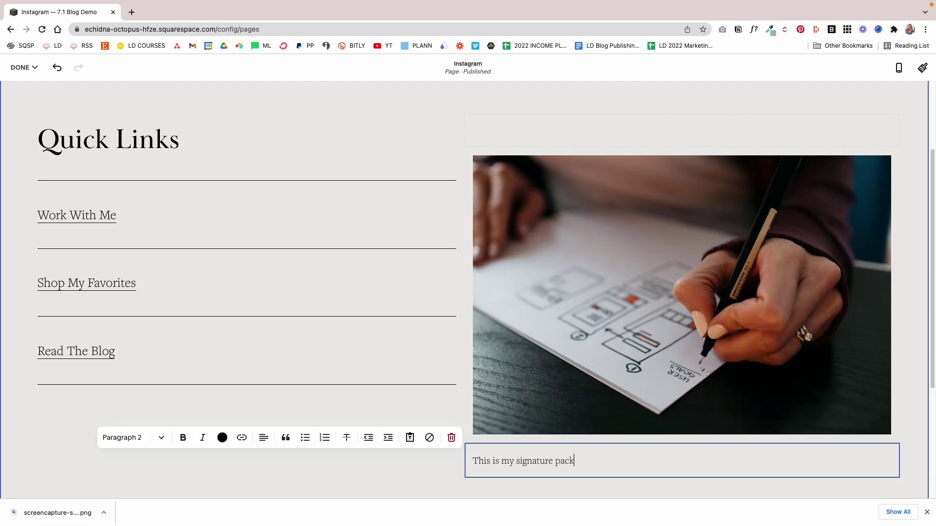
pyautogui.write('age. L m')
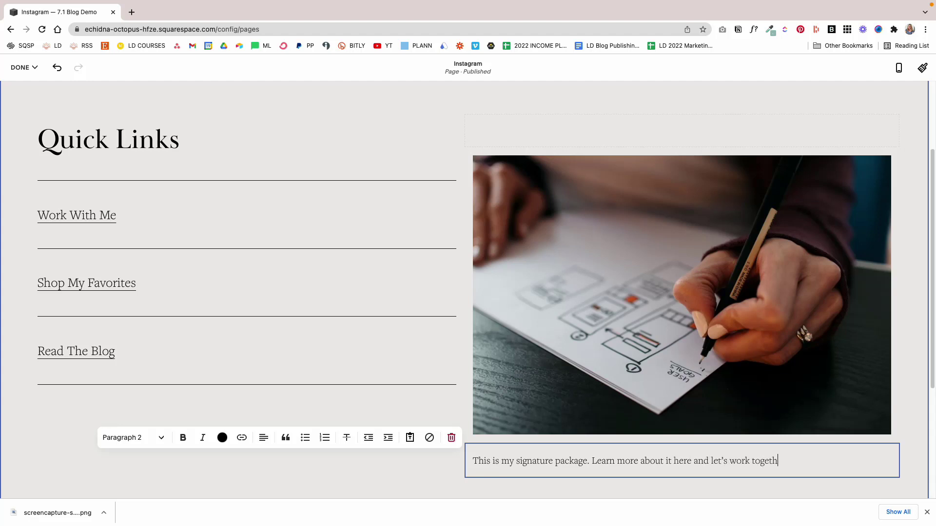
pyautogui.moveTo(799, 461); pyautogui.dragTo(466, 461)
pyautogui.click(132, 438)
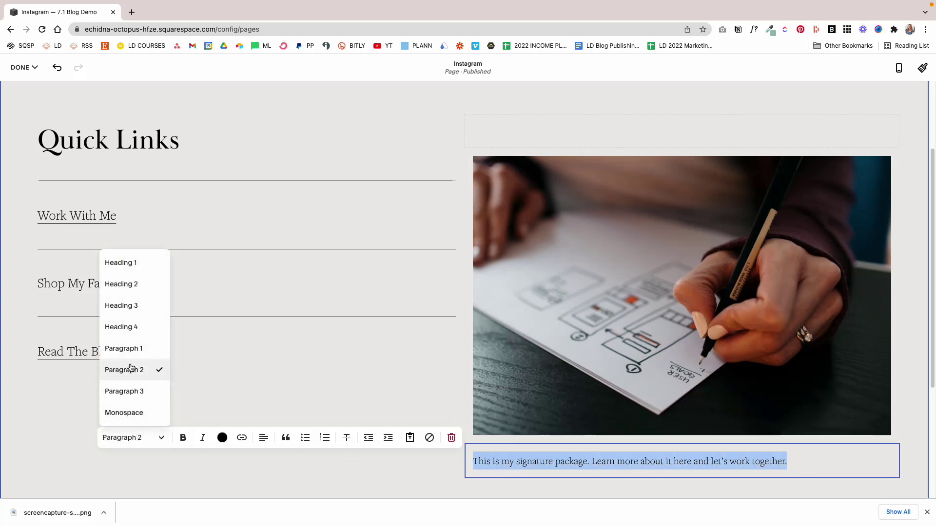
pyautogui.click(128, 347)
pyautogui.scroll(-3, 561, 431)
# Add a 'Learn more' button linking to /signature-package below the sentence
pyautogui.click(660, 385)
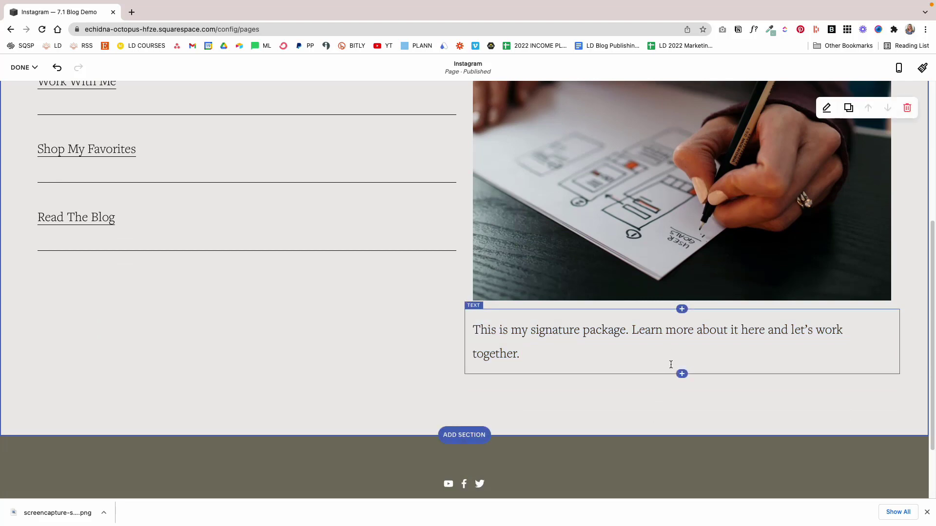
pyautogui.click(681, 374)
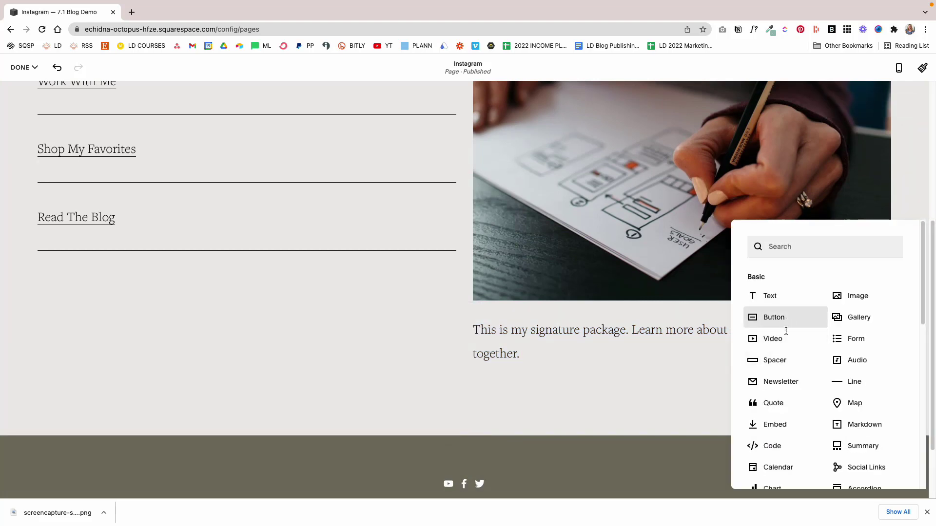
pyautogui.click(780, 316)
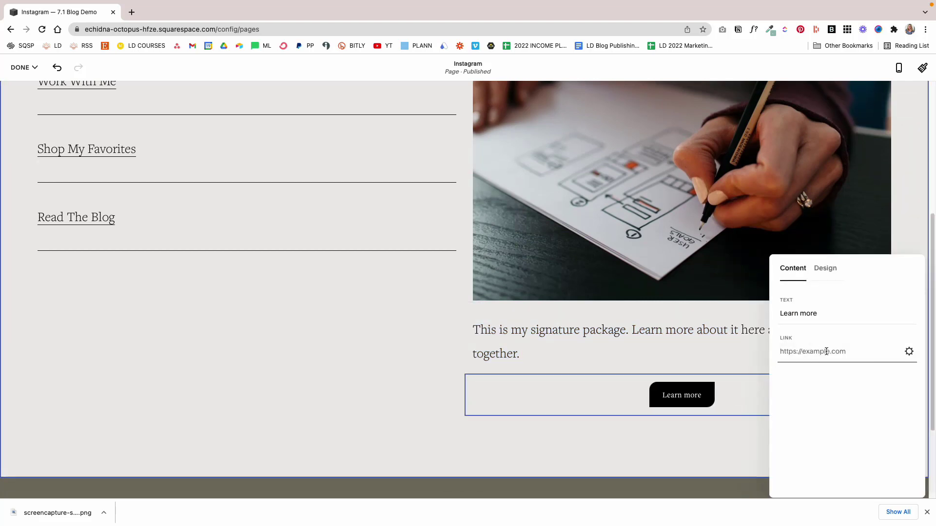
pyautogui.write('/signature-package')
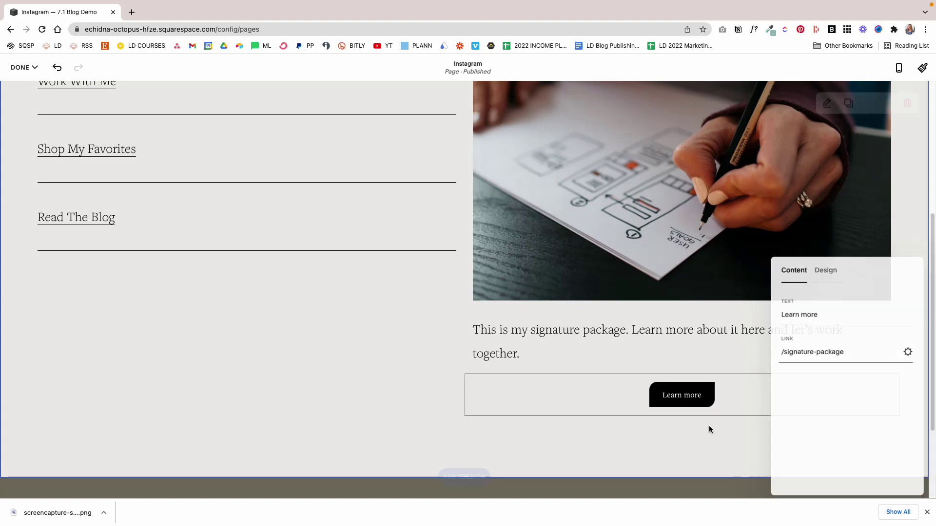
# Centre-align the signature-package paragraph above the button
pyautogui.click(520, 353)
pyautogui.click(520, 354)
pyautogui.moveTo(520, 354); pyautogui.dragTo(439, 338)
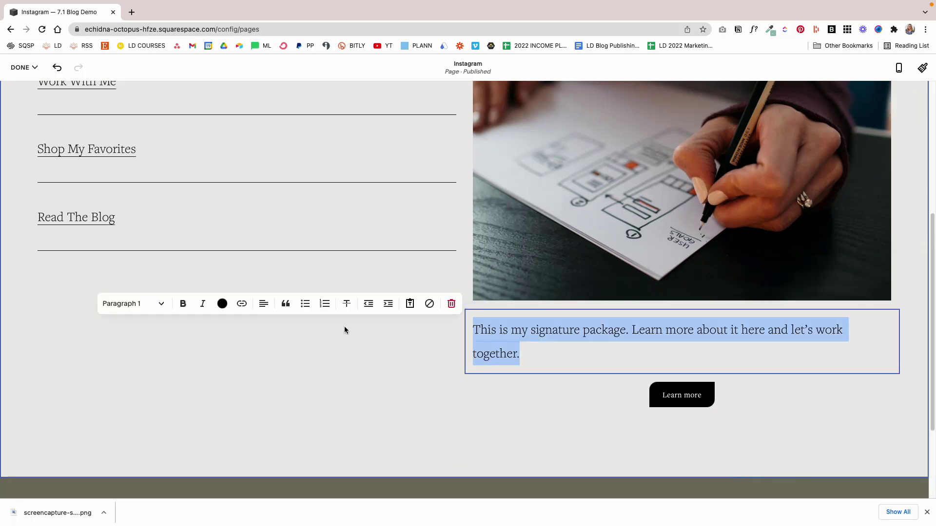
pyautogui.click(263, 304)
pyautogui.click(264, 327)
pyautogui.click(766, 406)
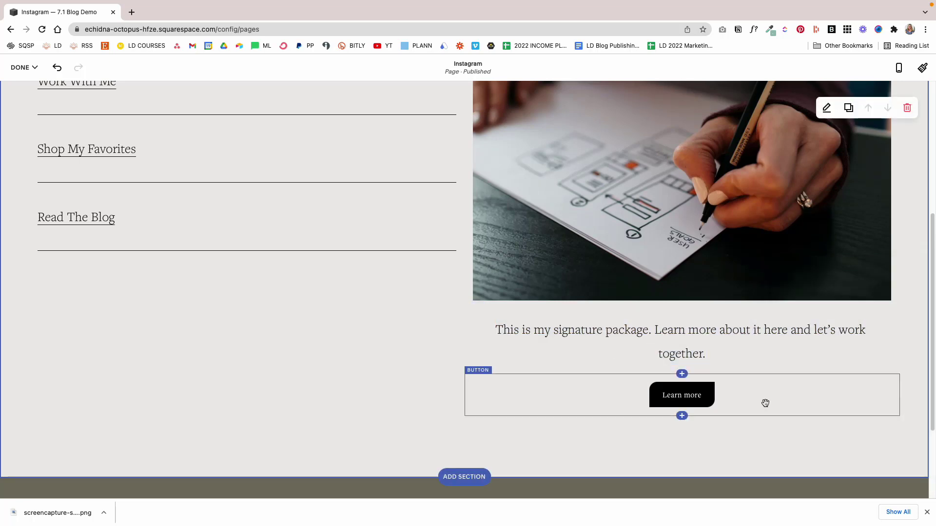
pyautogui.scroll(4, 465, 244)
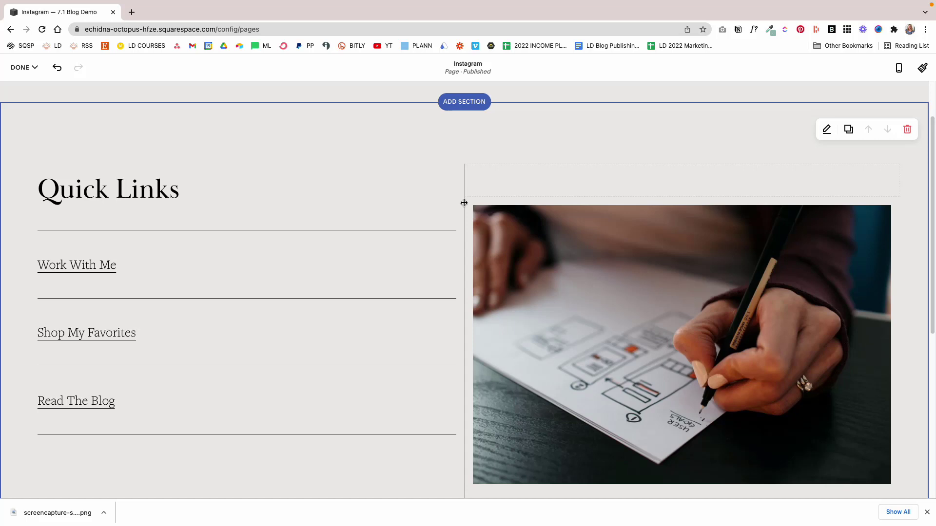
# Widen the Quick Links column and delete the empty spacer above the photo
pyautogui.moveTo(464, 203); pyautogui.dragTo(583, 199)
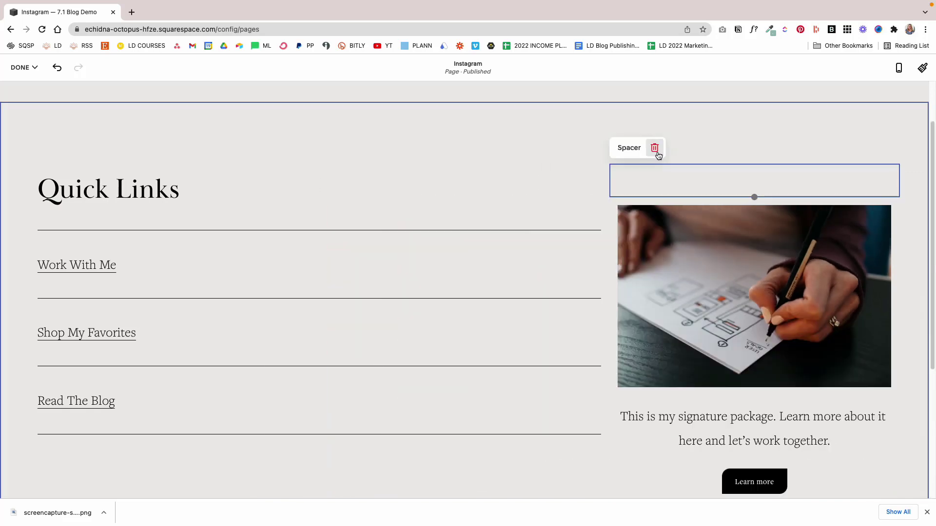
pyautogui.click(654, 148)
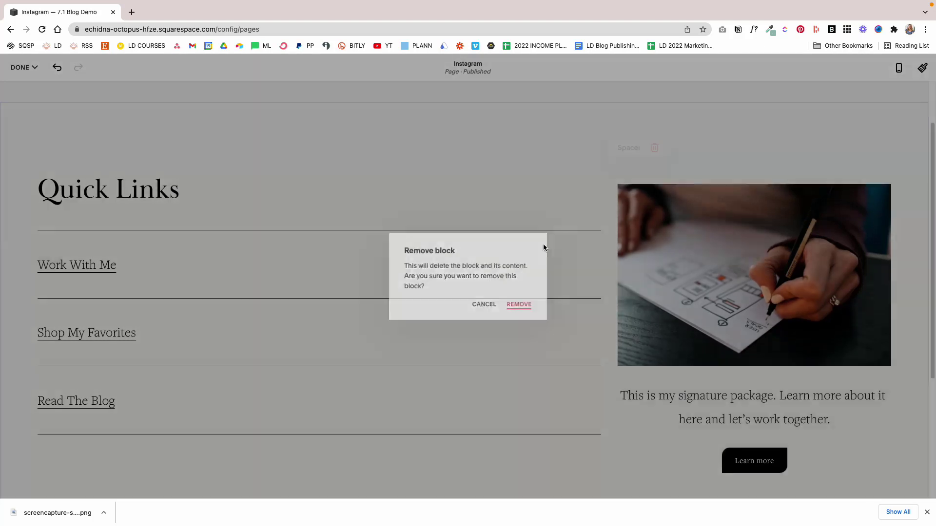
pyautogui.click(519, 304)
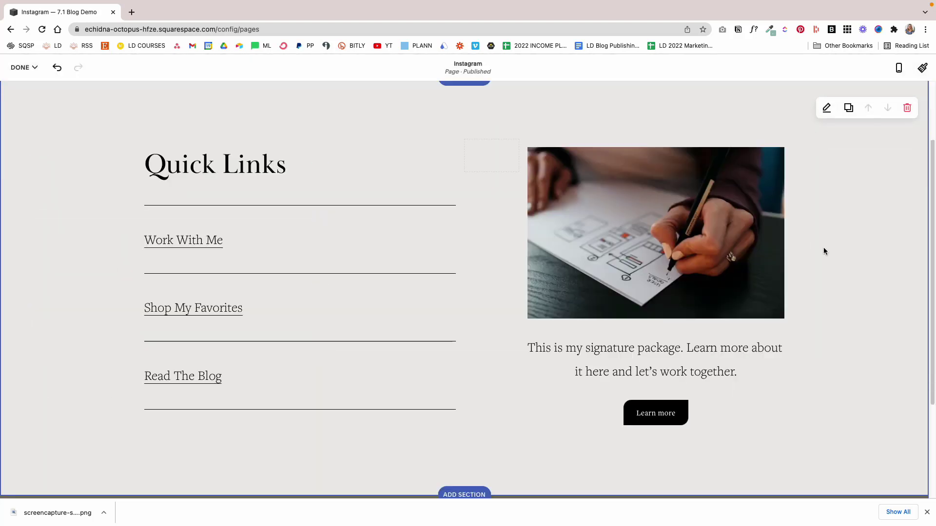
# Apply the Lightest 1 colour theme to the Quick Links section
pyautogui.scroll(1, 823, 247)
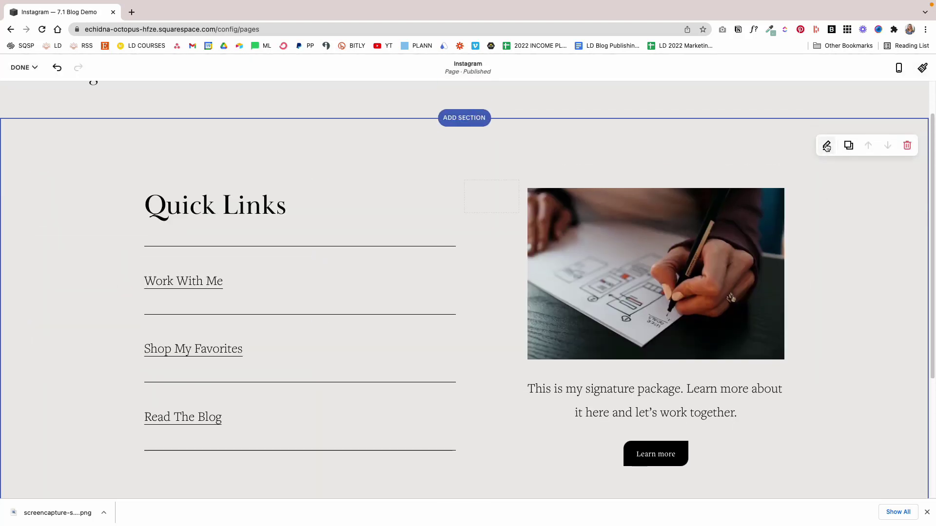
pyautogui.scroll(1, 769, 147)
pyautogui.scroll(-2, 769, 146)
pyautogui.scroll(1, 810, 158)
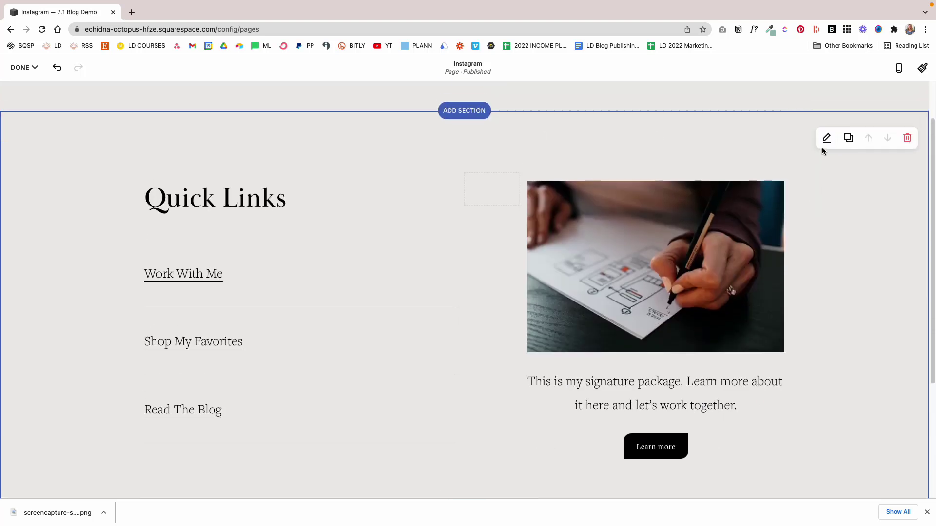
pyautogui.click(825, 140)
pyautogui.click(869, 144)
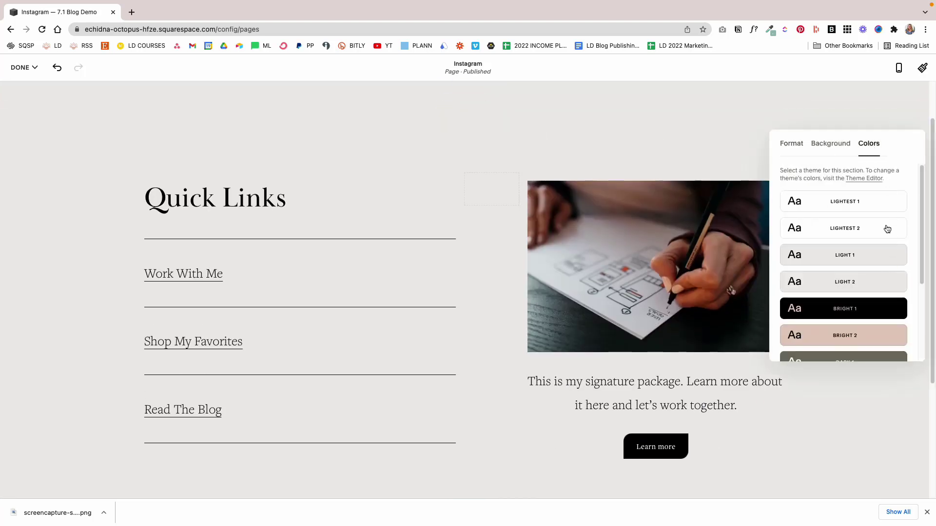
pyautogui.click(887, 200)
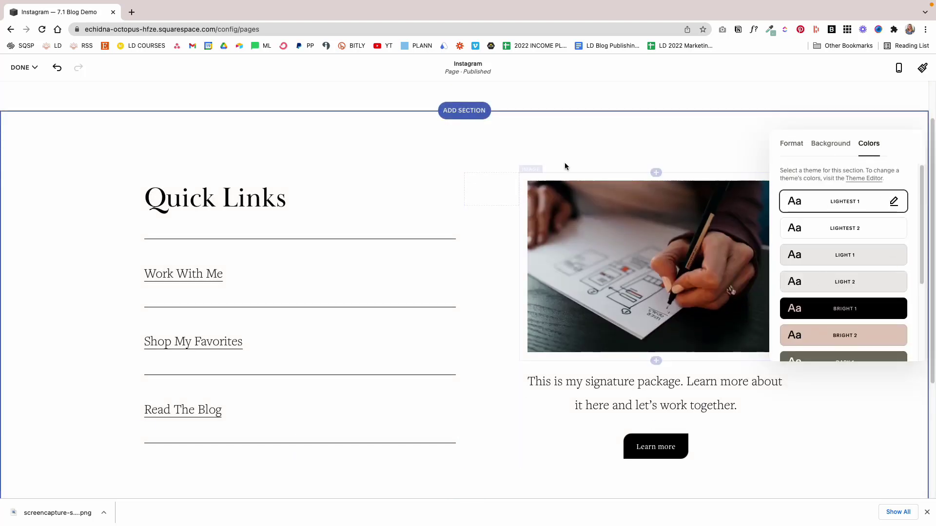
pyautogui.click(586, 145)
pyautogui.scroll(-2, 586, 145)
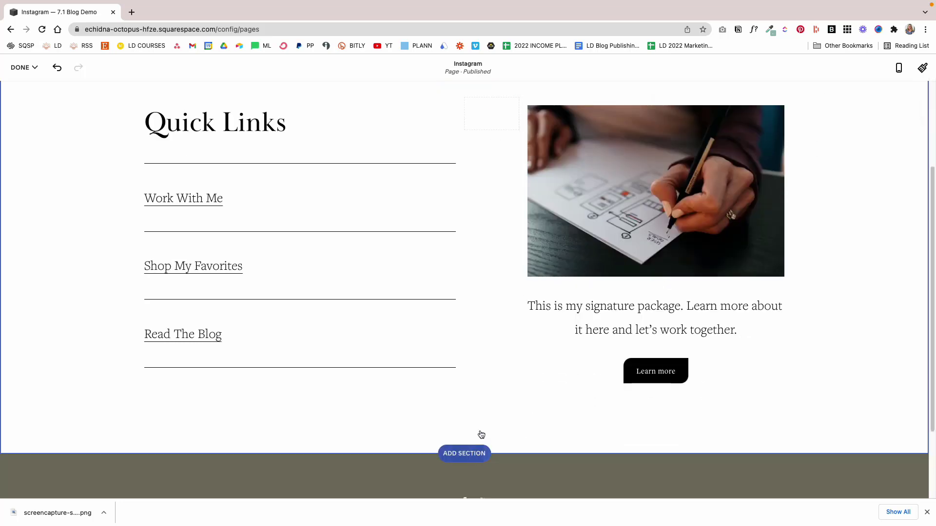
# Add a blank section and type 'Download my awesome freebie' into its text block
pyautogui.click(464, 453)
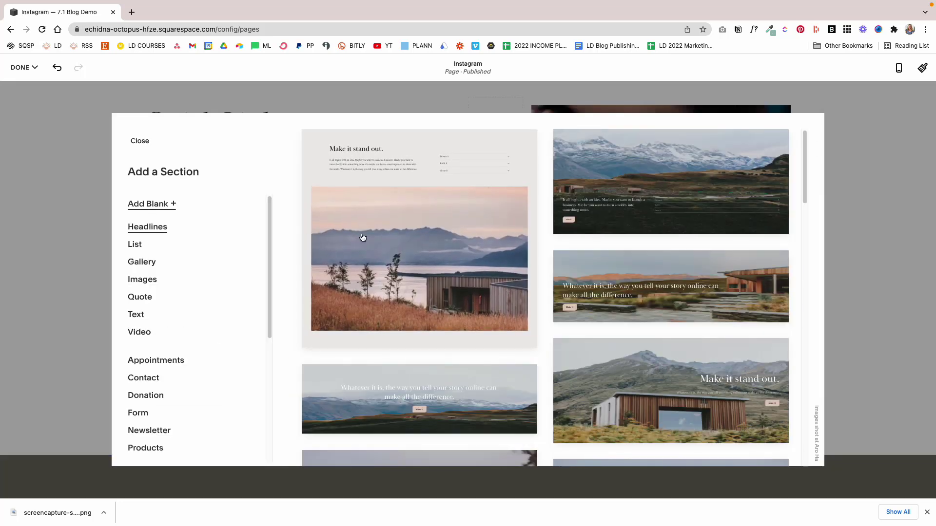
pyautogui.click(149, 204)
pyautogui.click(510, 244)
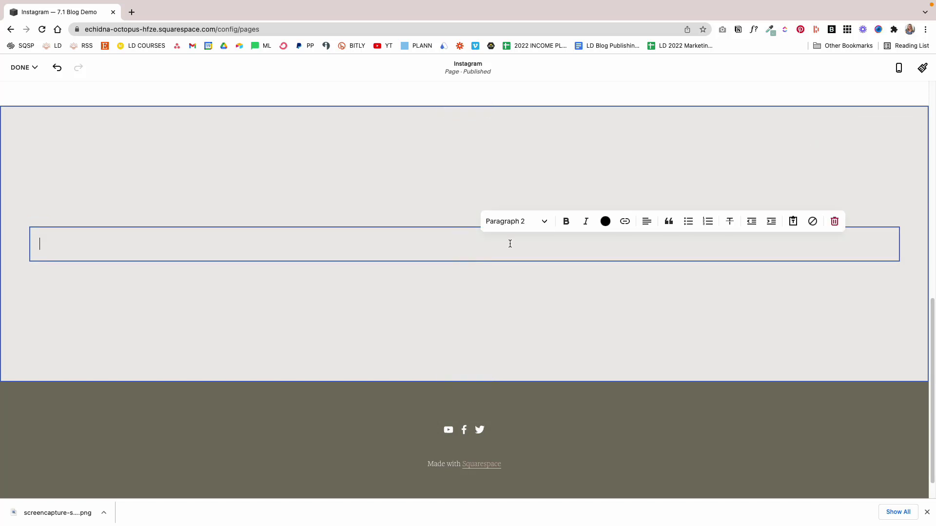
pyautogui.click(494, 270)
pyautogui.click(483, 251)
pyautogui.write('Download my awesome freebie here.')
# Make the freebie line a centred Heading 2 and add a Newsletter block beneath it
pyautogui.press('super+a')
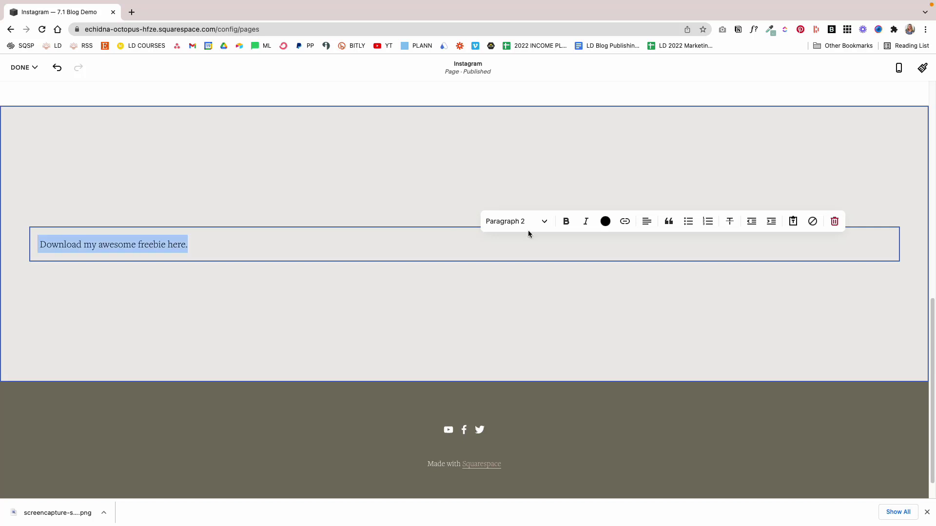
pyautogui.click(534, 229)
pyautogui.click(532, 273)
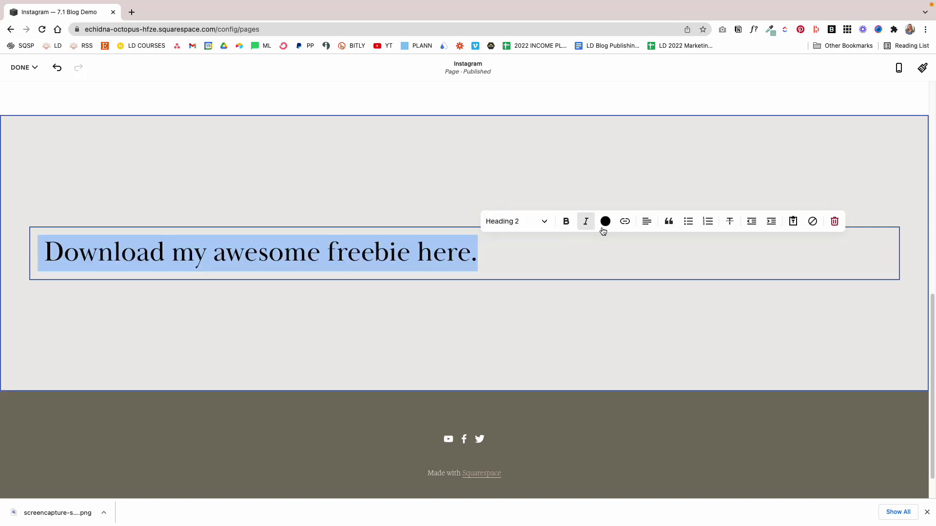
pyautogui.click(646, 221)
pyautogui.click(645, 246)
pyautogui.click(491, 288)
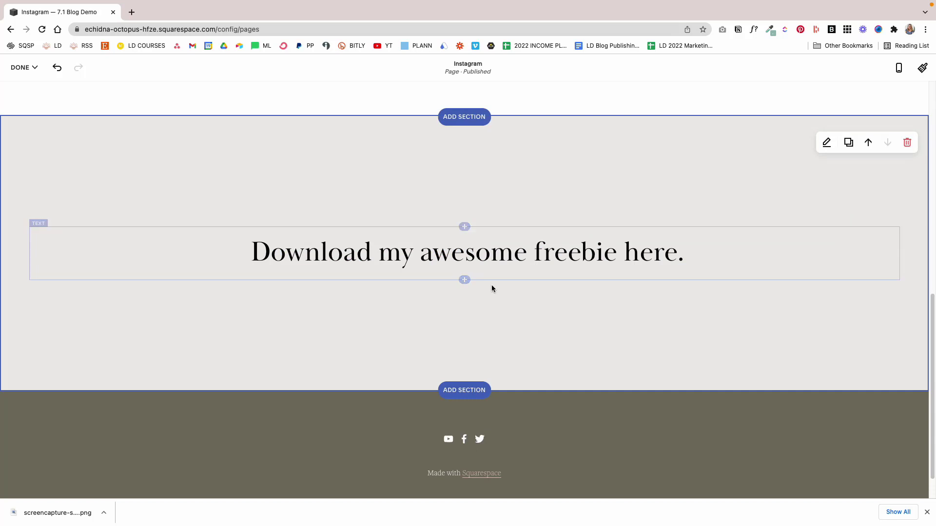
pyautogui.click(464, 280)
pyautogui.click(781, 309)
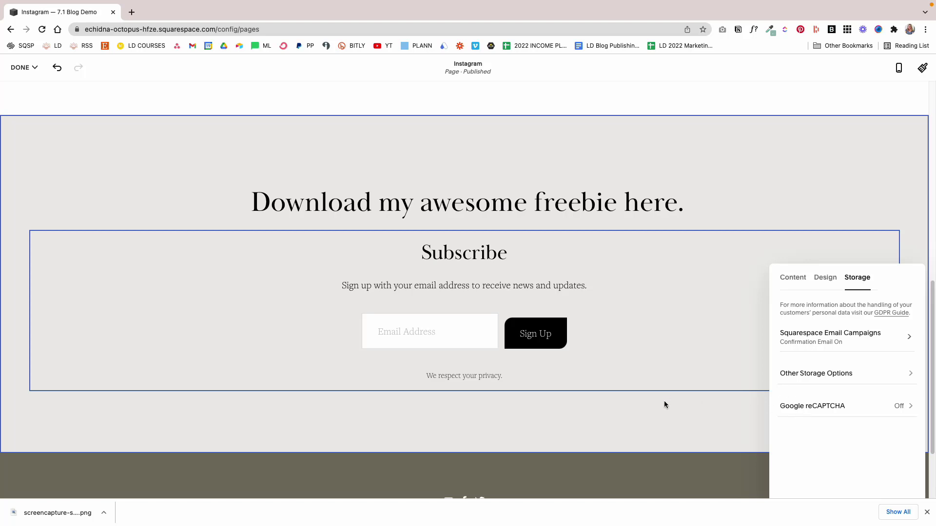
# Dismiss the newsletter block's Storage settings panel, leaving the Subscribe form visible
pyautogui.click(754, 182)
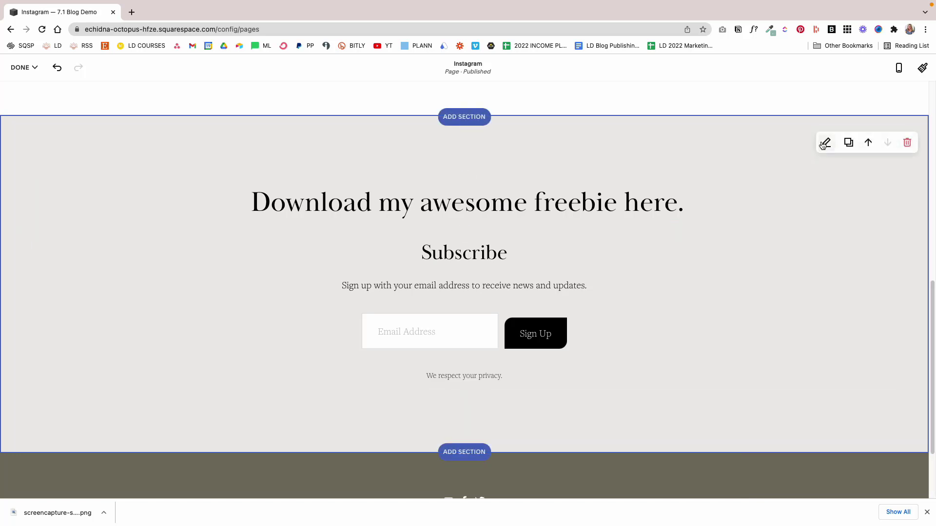
# Set the freebie section's Content Width to M and Section Height to S
pyautogui.click(825, 142)
pyautogui.click(830, 228)
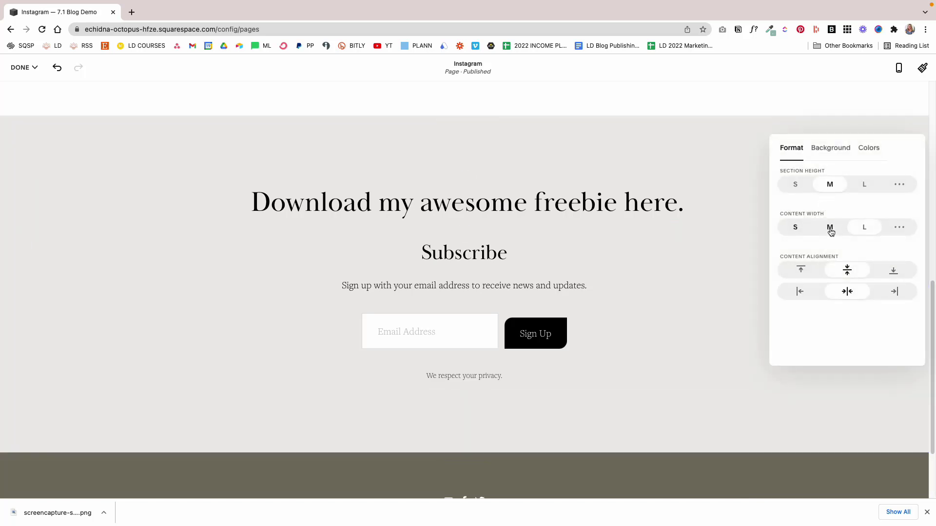
pyautogui.click(795, 184)
# Use a free 'desk' stock photo of keyboard and coffee as background, overlay opacity 80%
pyautogui.click(832, 148)
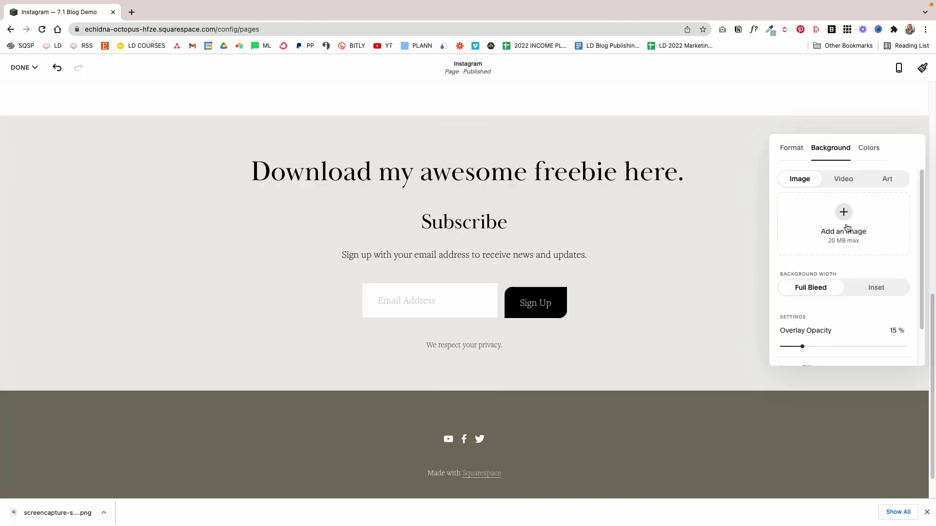
pyautogui.click(844, 213)
pyautogui.click(843, 259)
pyautogui.scroll(-2, 461, 334)
pyautogui.scroll(3, 460, 329)
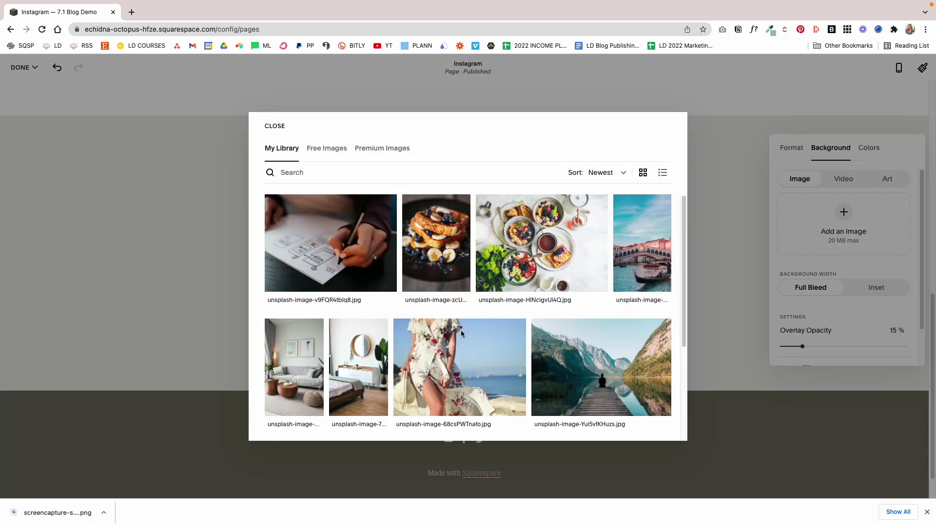
pyautogui.click(342, 151)
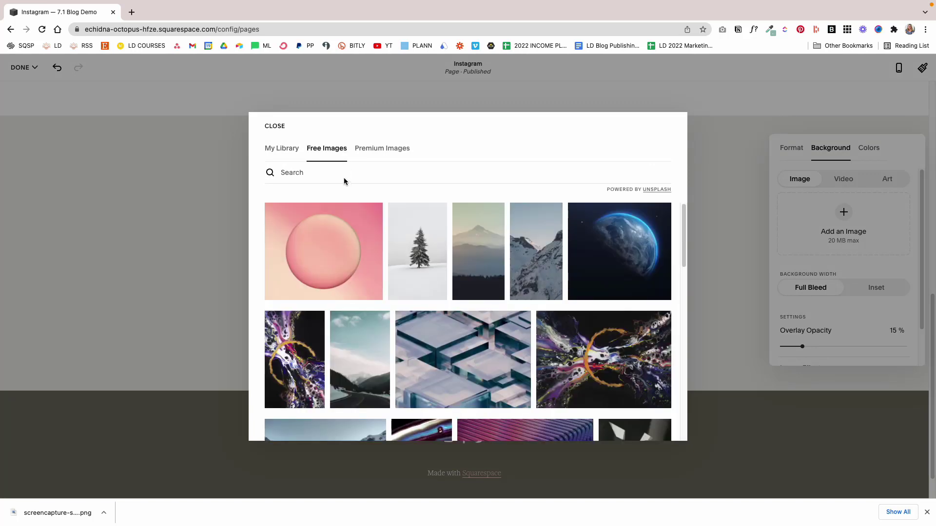
pyautogui.click(340, 181)
pyautogui.write('home office')
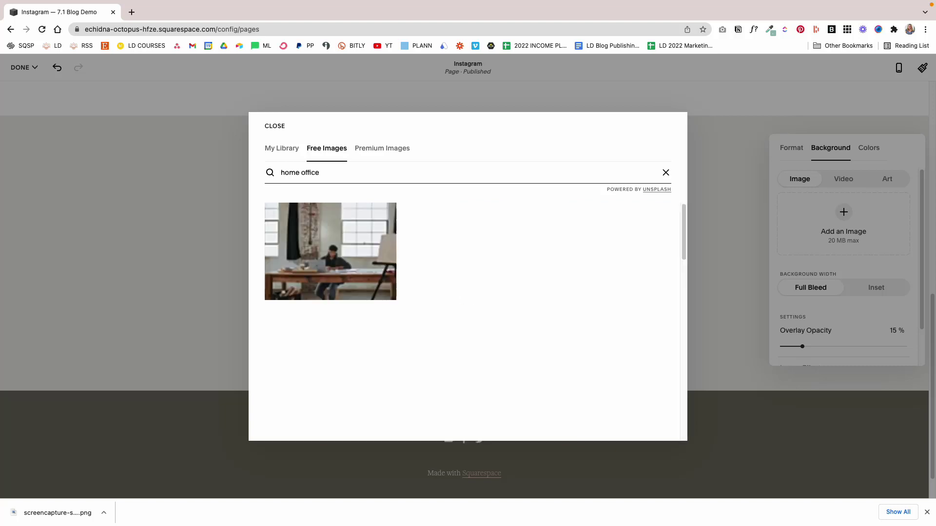
pyautogui.hotkey('ctrl', 'a')
pyautogui.write('desk')
pyautogui.click(486, 238)
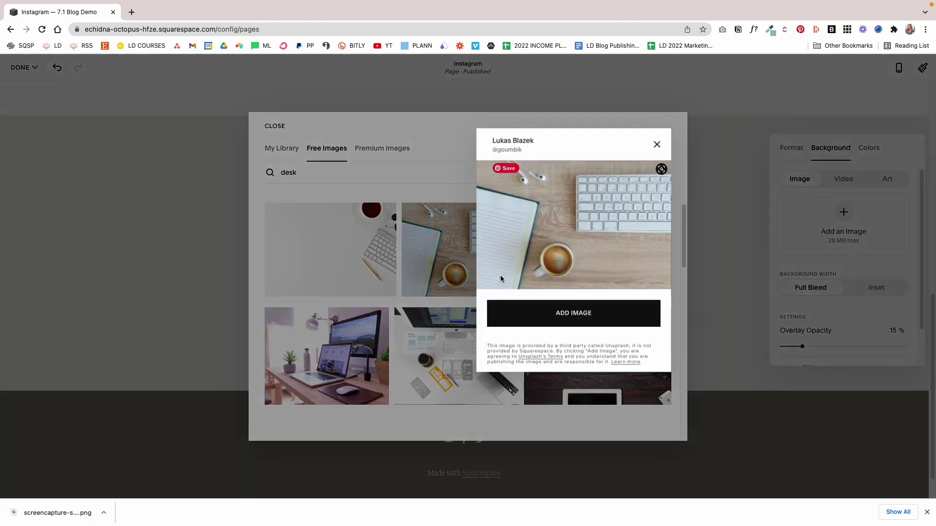
pyautogui.click(587, 314)
pyautogui.moveTo(802, 346); pyautogui.dragTo(890, 346)
pyautogui.scroll(-1, 891, 341)
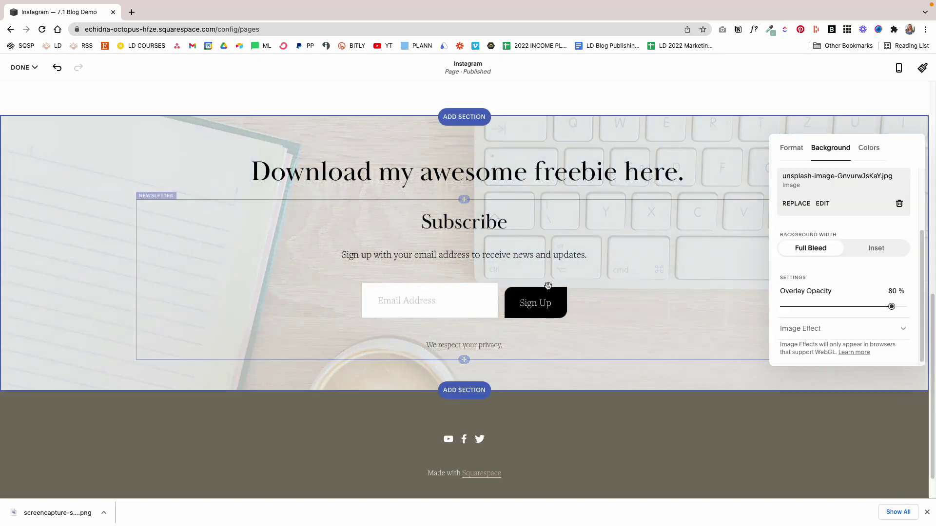
# Add another blank section with a text block below the freebie section
pyautogui.scroll(-1, 708, 148)
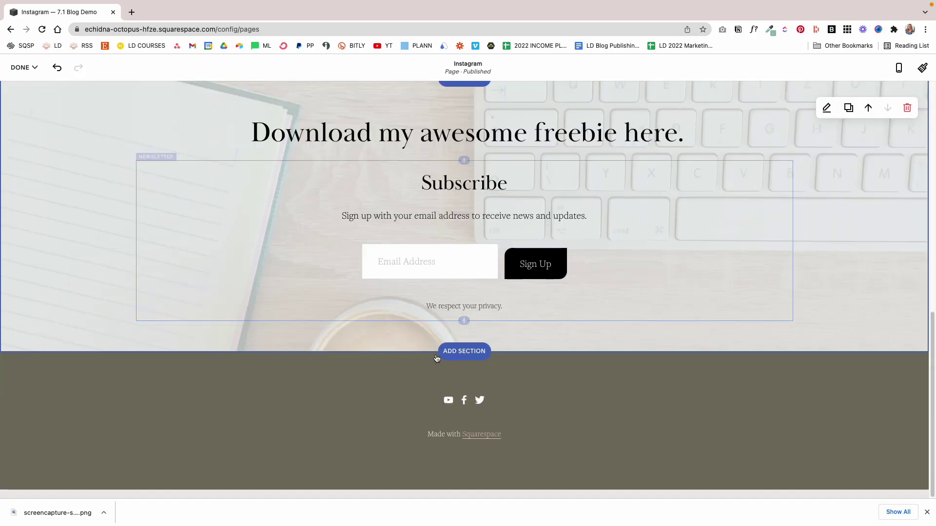
pyautogui.click(464, 352)
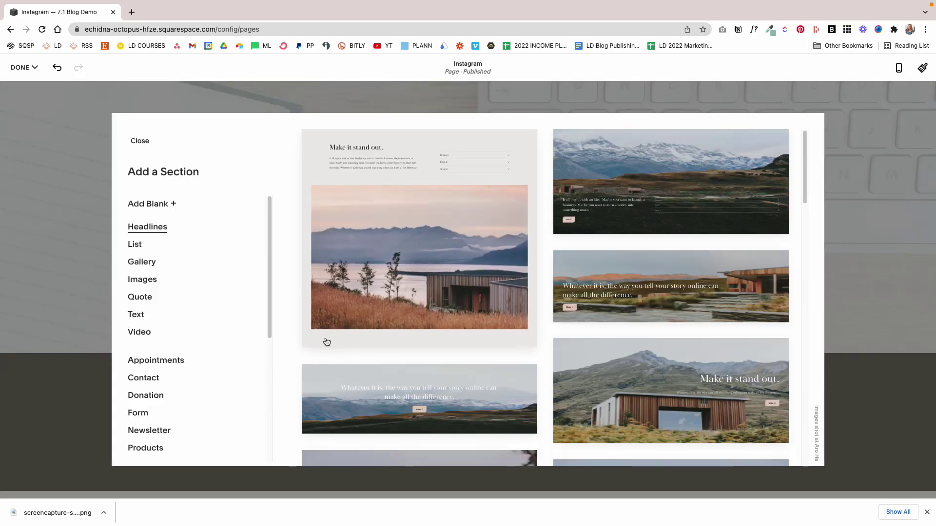
pyautogui.click(324, 341)
pyautogui.click(363, 254)
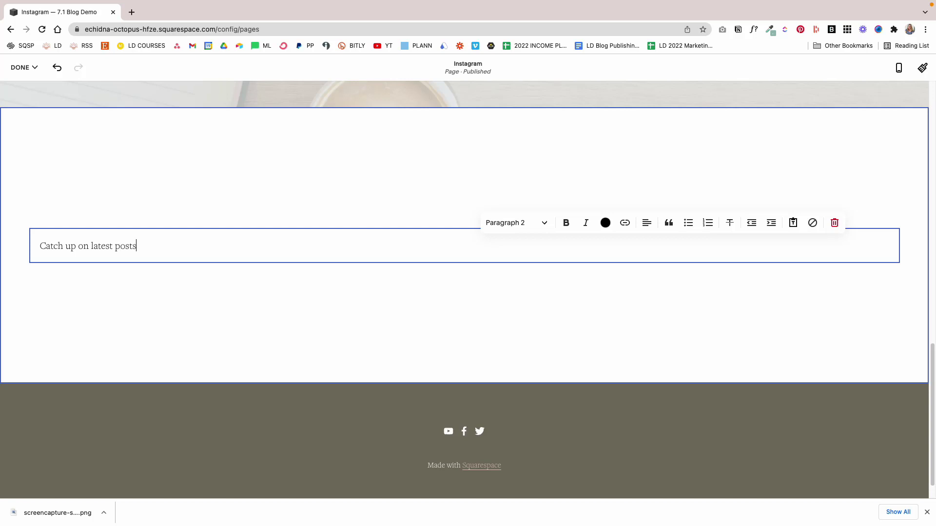
# Format 'Catch up on latest posts' as a centred Heading 2 without the leading space
pyautogui.press('super+a')
pyautogui.click(516, 223)
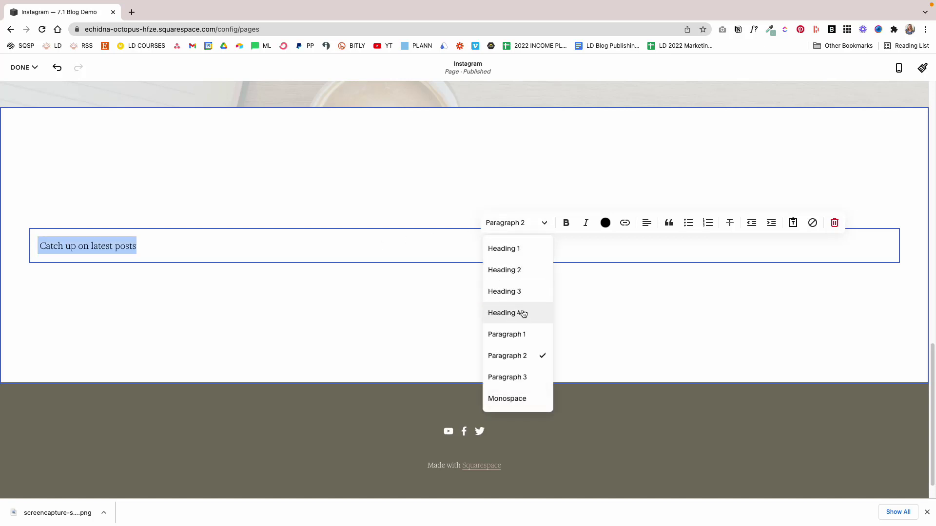
pyautogui.click(511, 270)
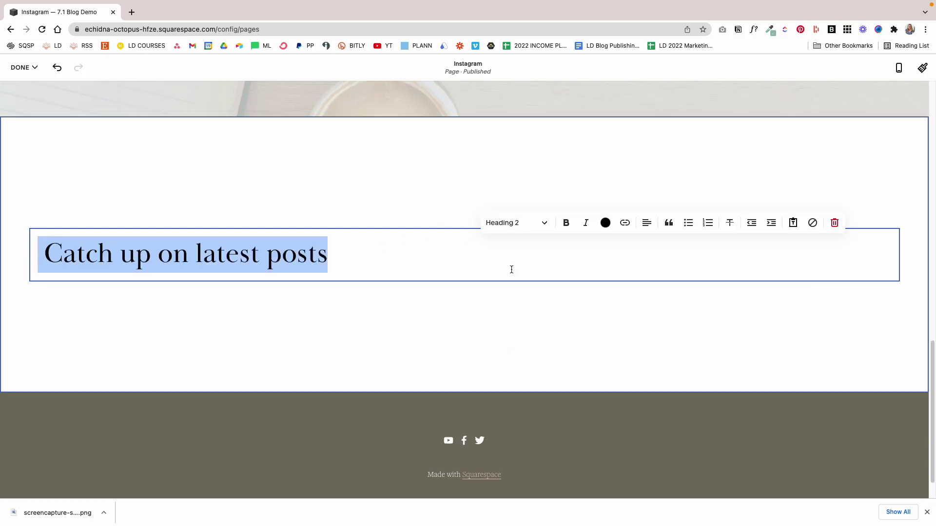
pyautogui.click(45, 254)
pyautogui.press('BackSpace')
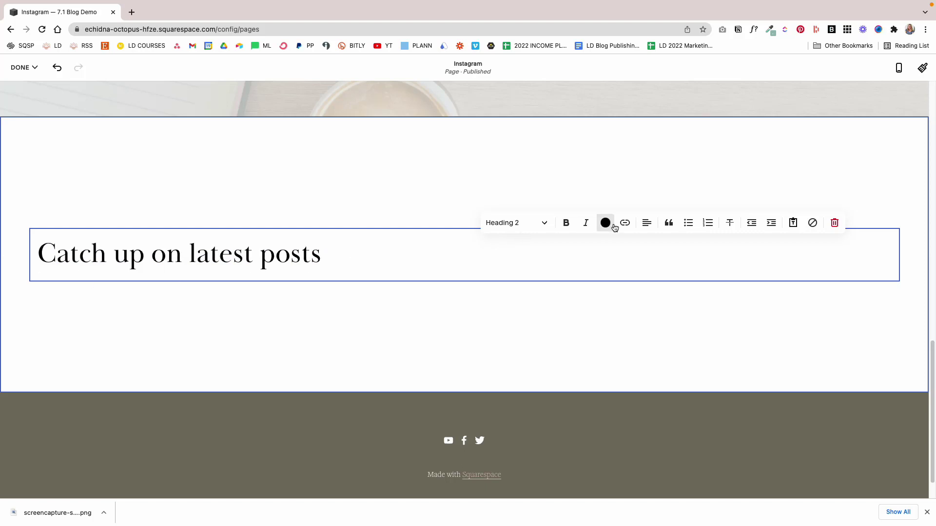
pyautogui.click(648, 222)
pyautogui.click(647, 247)
pyautogui.click(502, 293)
# Insert a blog Summary block below the latest-posts heading
pyautogui.click(468, 281)
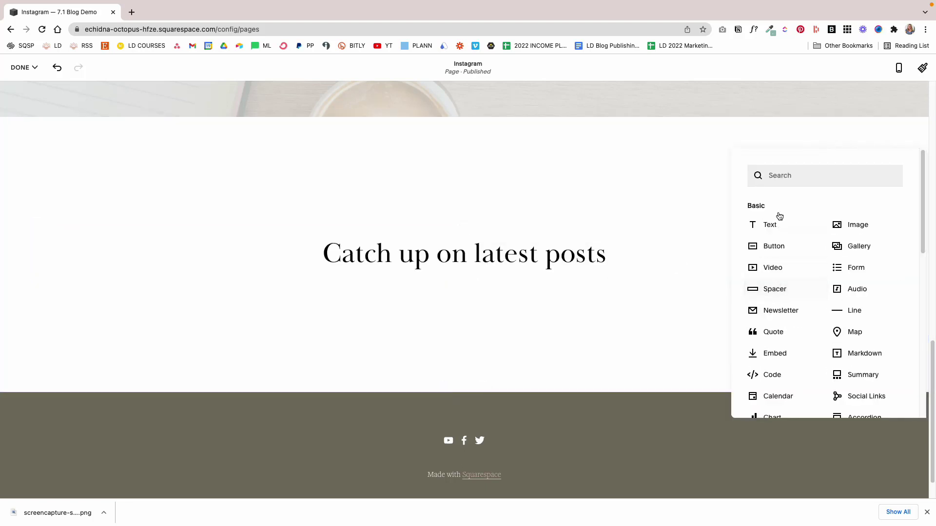
pyautogui.click(777, 175)
pyautogui.write('s')
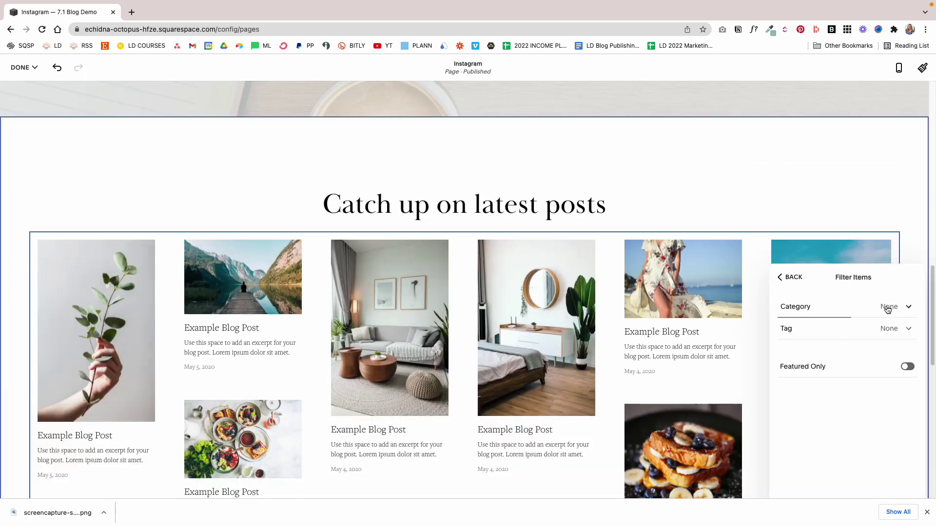
pyautogui.click(860, 310)
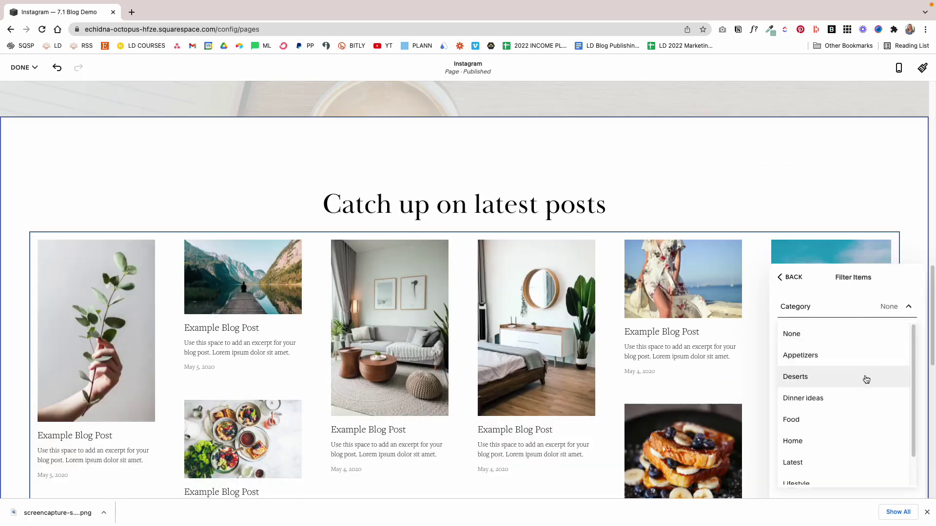
# Filter the summary's posts to the Lifestyle and Home categories
pyautogui.scroll(-1, 851, 438)
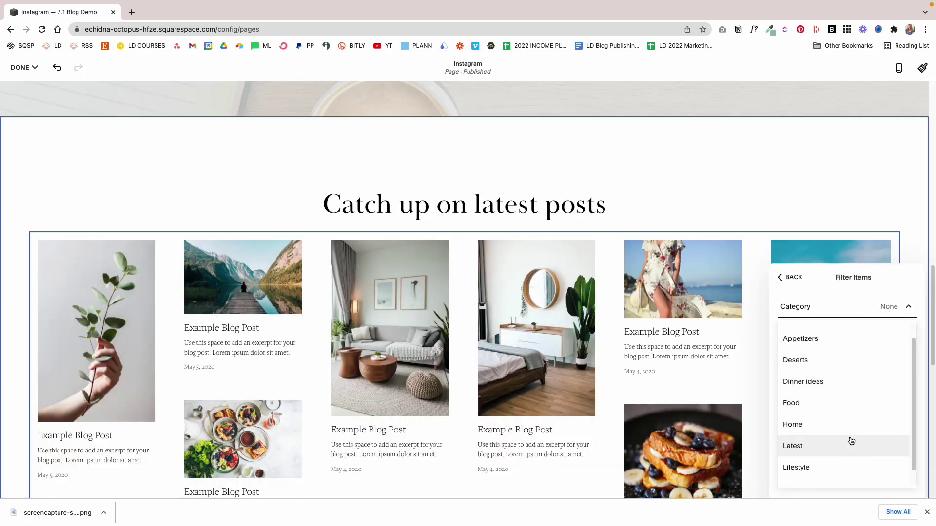
pyautogui.click(844, 424)
pyautogui.click(799, 258)
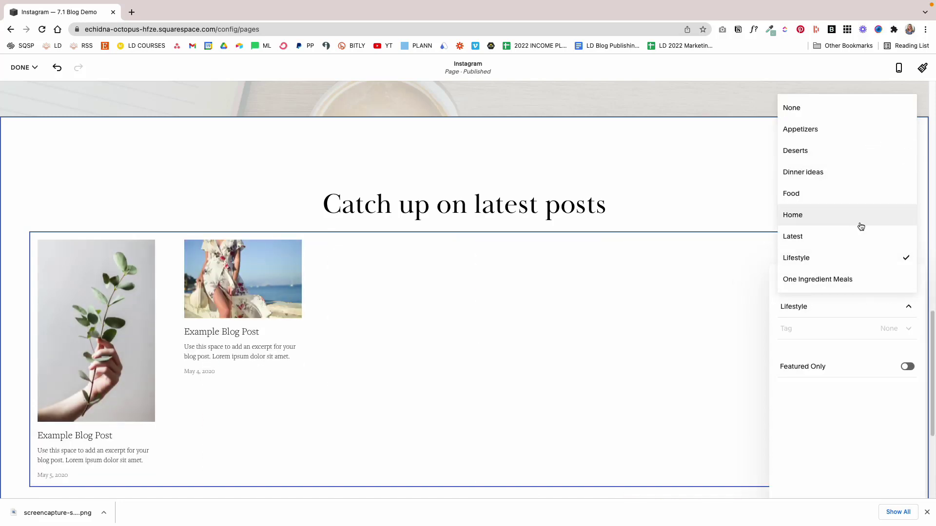
pyautogui.click(860, 219)
pyautogui.click(775, 258)
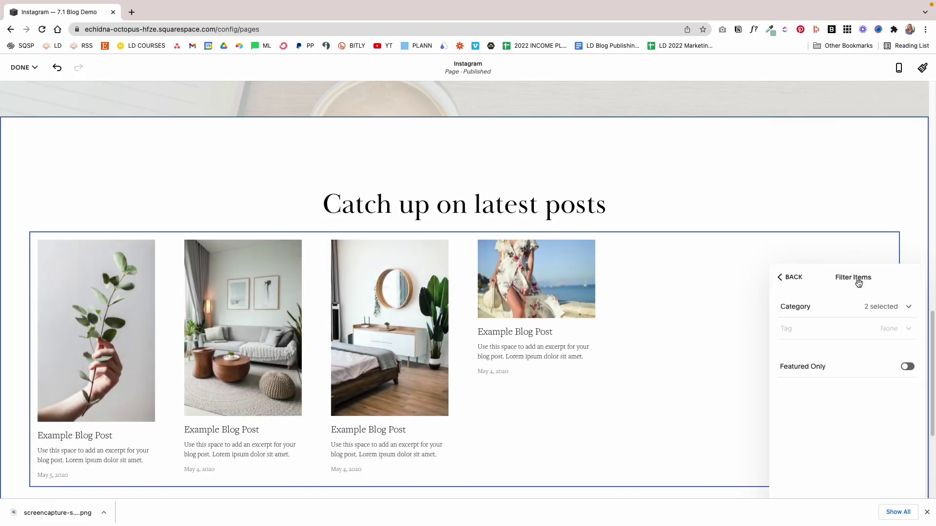
pyautogui.click(792, 280)
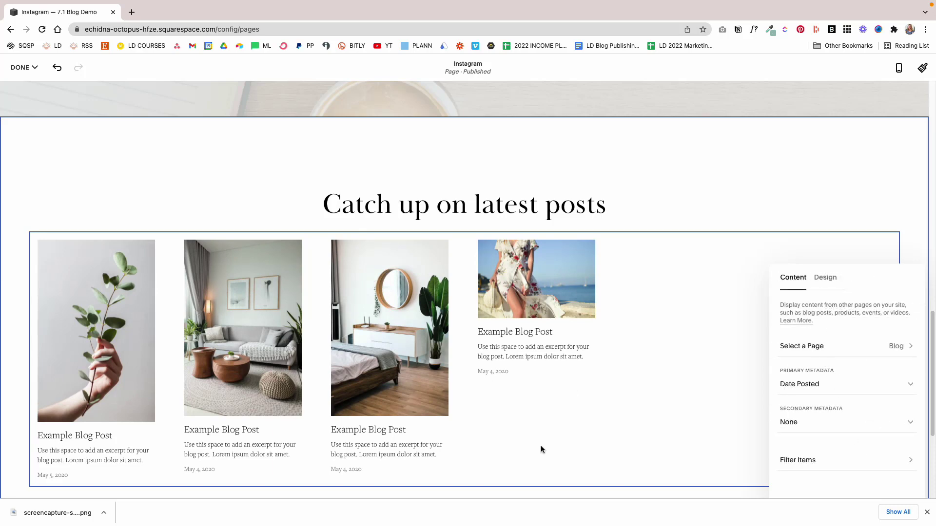
# Show the posts as a 5-item carousel with no header text and Read More links
pyautogui.click(834, 282)
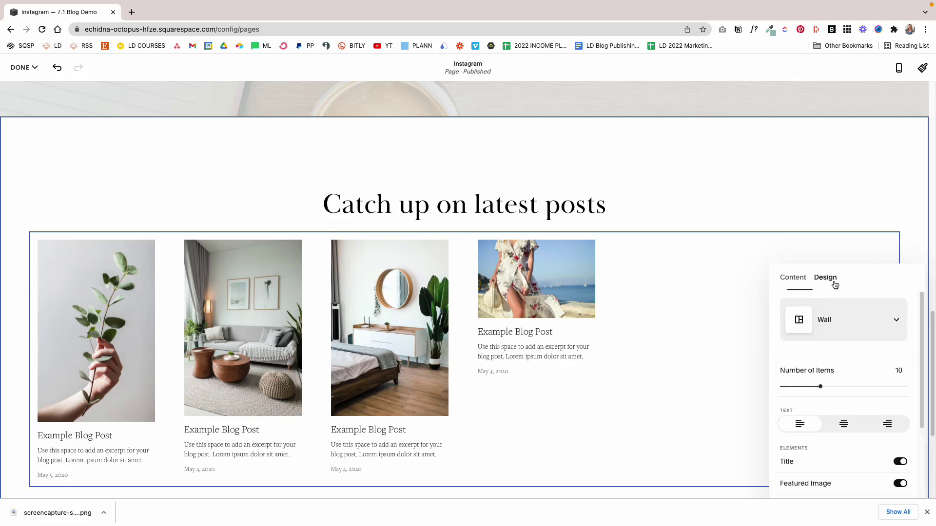
pyautogui.click(873, 323)
pyautogui.click(871, 371)
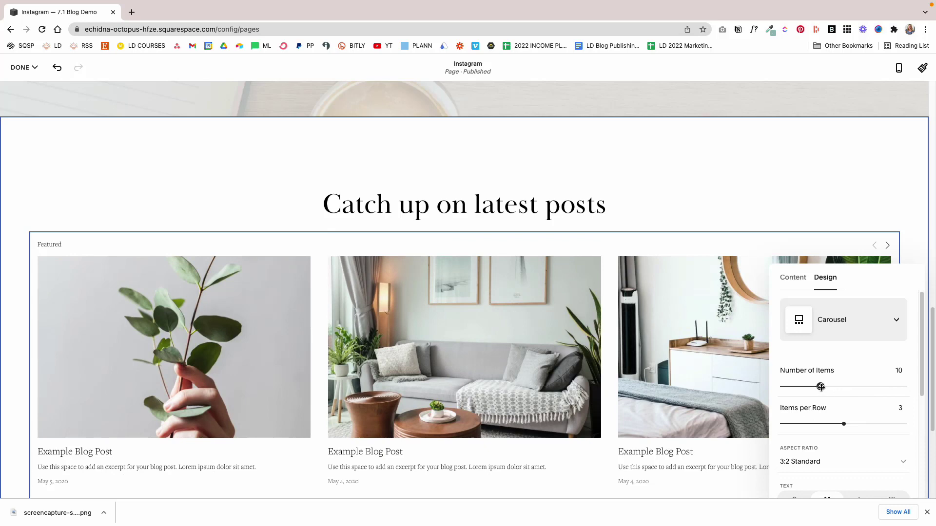
pyautogui.moveTo(821, 387); pyautogui.dragTo(800, 387)
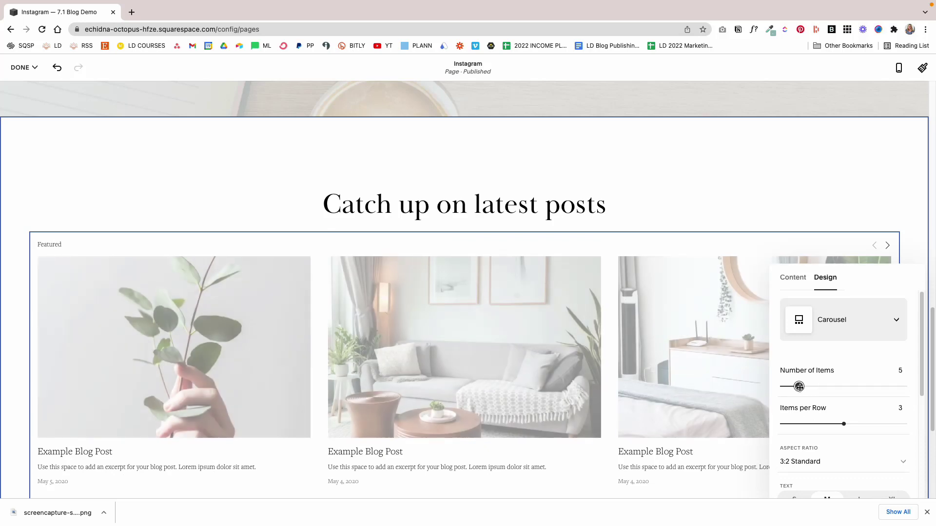
pyautogui.press('Tab')
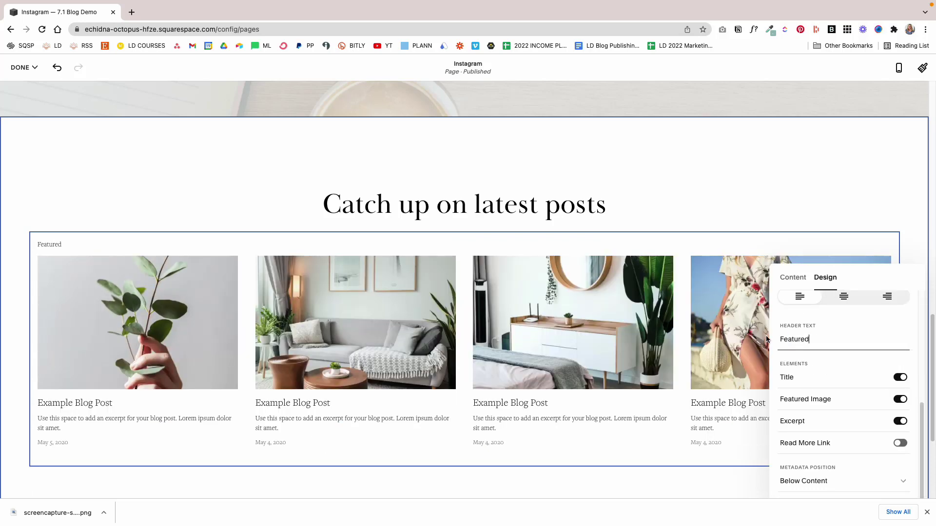
pyautogui.press('super+a')
pyautogui.press('BackSpace')
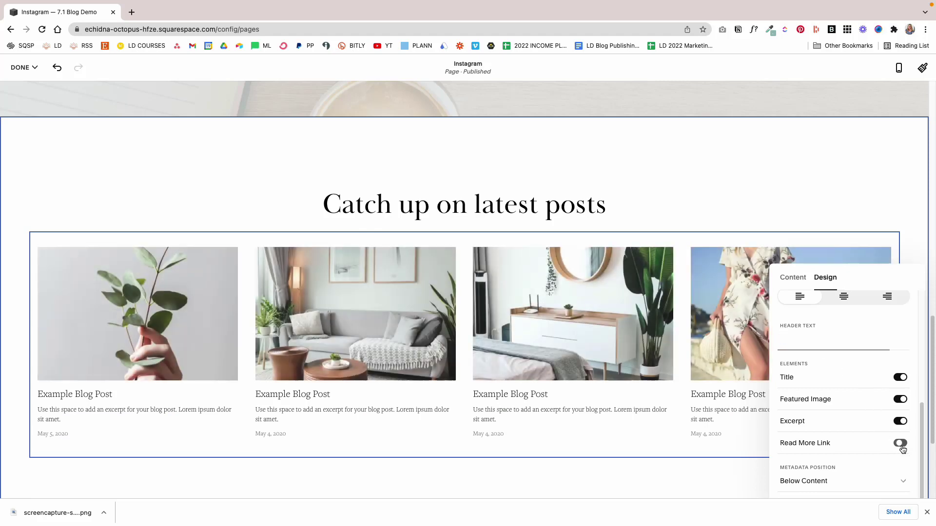
pyautogui.click(900, 446)
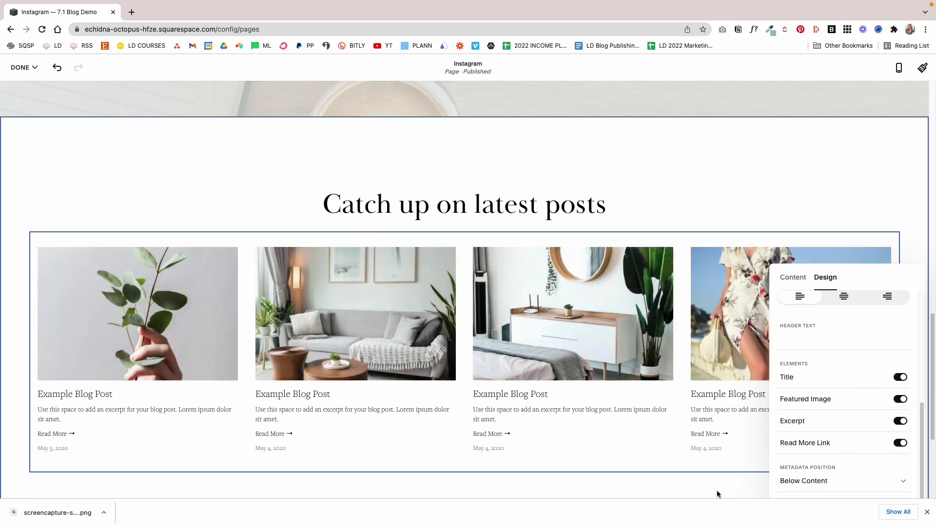
pyautogui.click(675, 477)
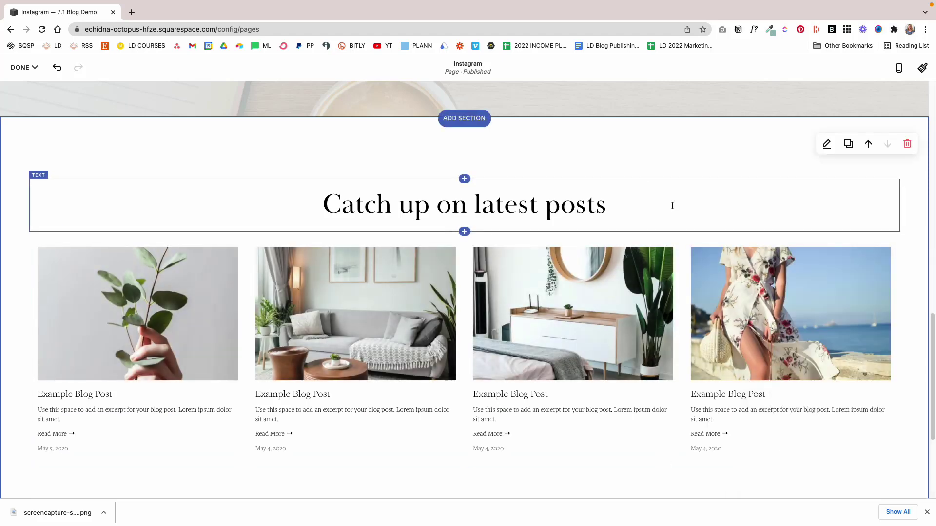
# Add a Spacer block below the latest-posts heading
pyautogui.scroll(-2, 671, 204)
pyautogui.click(464, 174)
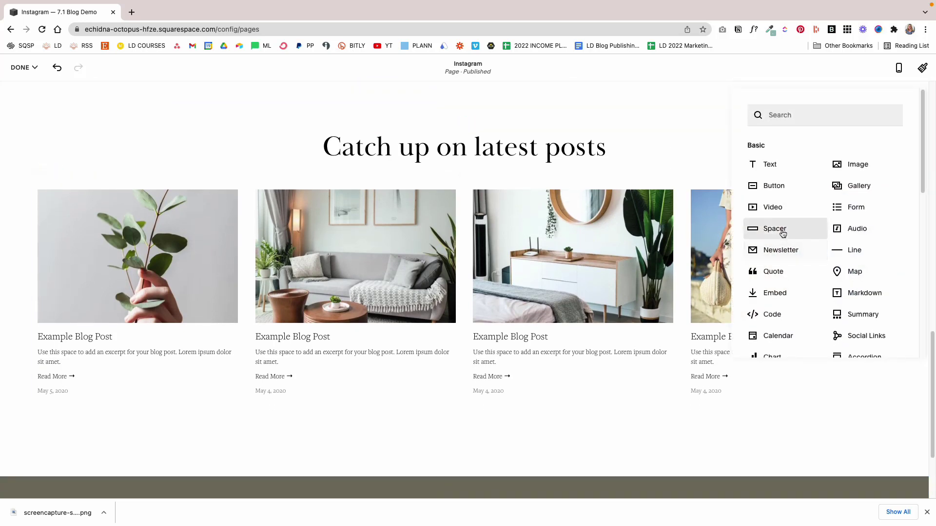
pyautogui.click(774, 229)
# Set the latest-posts section to Content Width M and Section Height S, then save
pyautogui.click(632, 130)
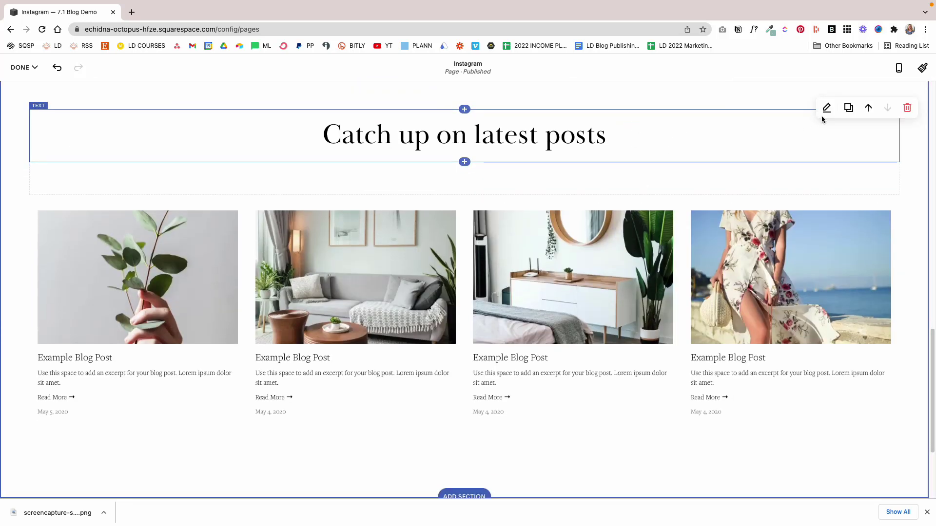
pyautogui.click(825, 106)
pyautogui.click(829, 192)
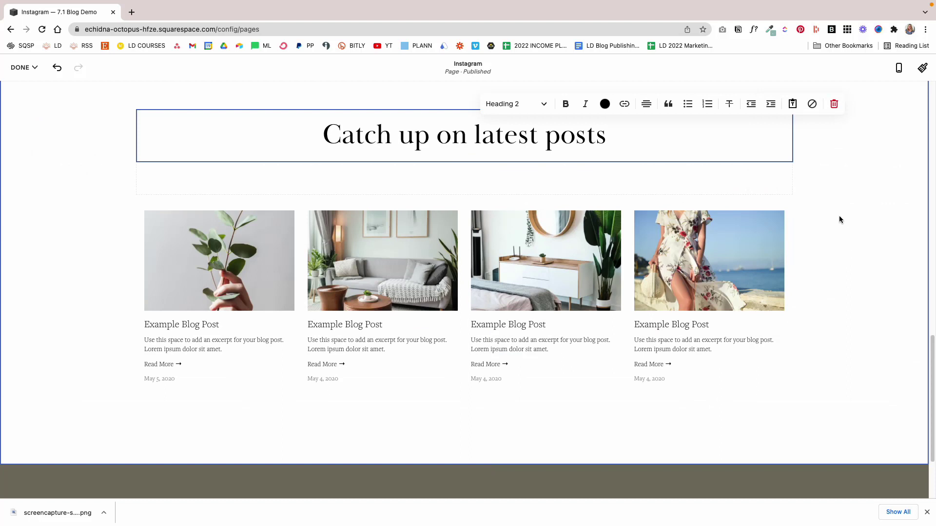
pyautogui.scroll(2, 839, 219)
pyautogui.click(813, 142)
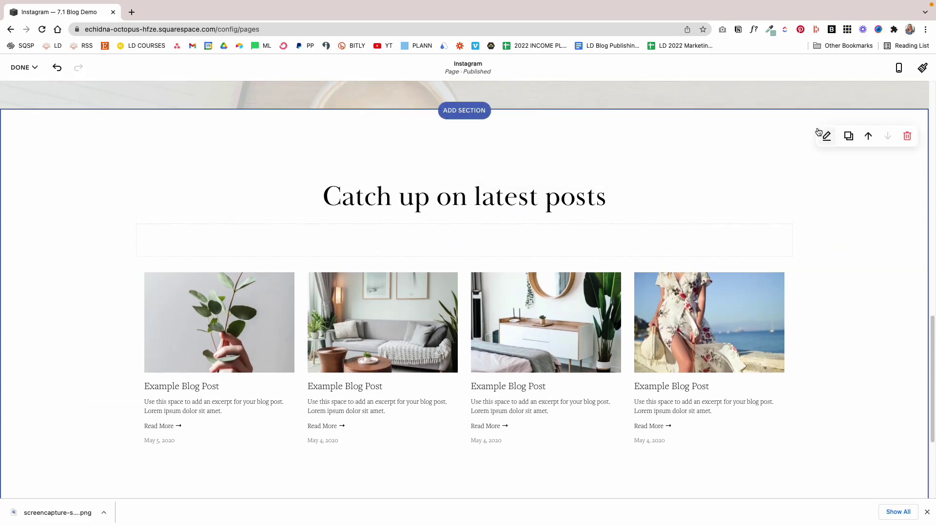
pyautogui.click(824, 140)
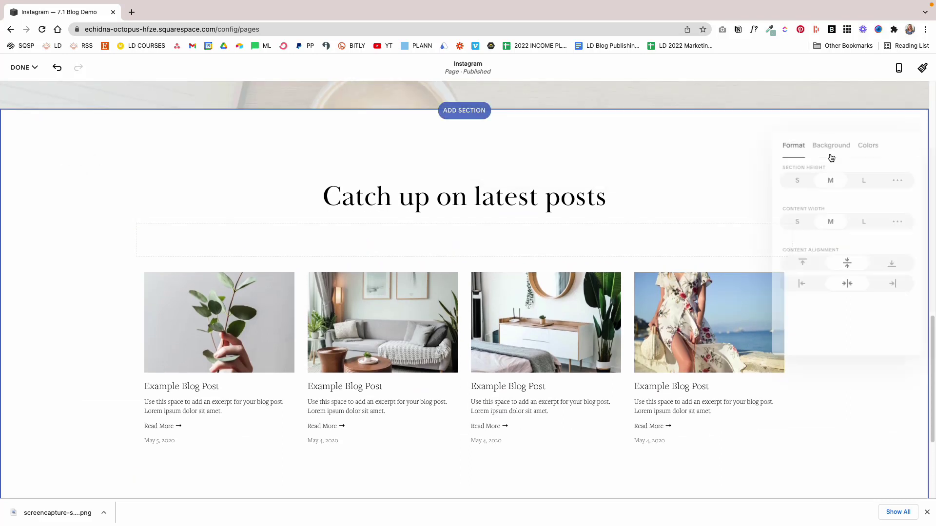
pyautogui.click(798, 177)
pyautogui.click(656, 167)
pyautogui.scroll(-2, 341, 219)
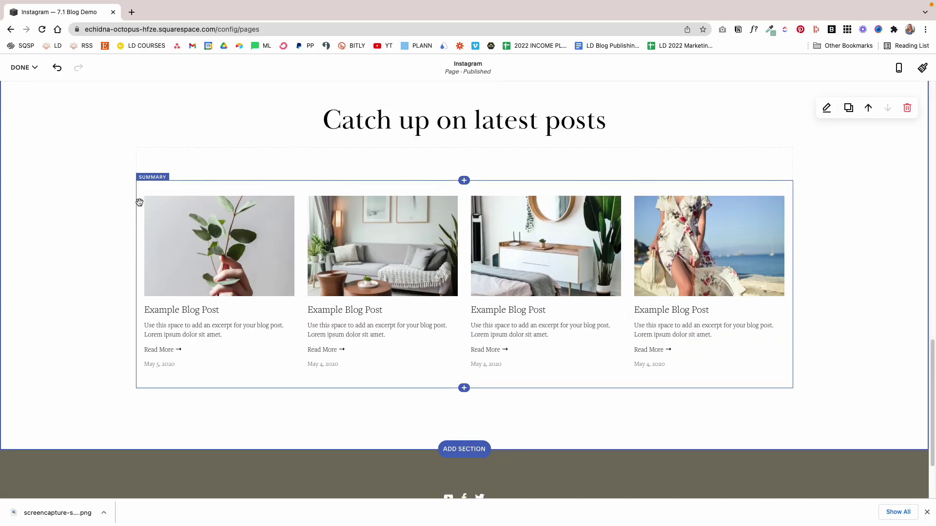
pyautogui.click(22, 67)
pyautogui.click(24, 87)
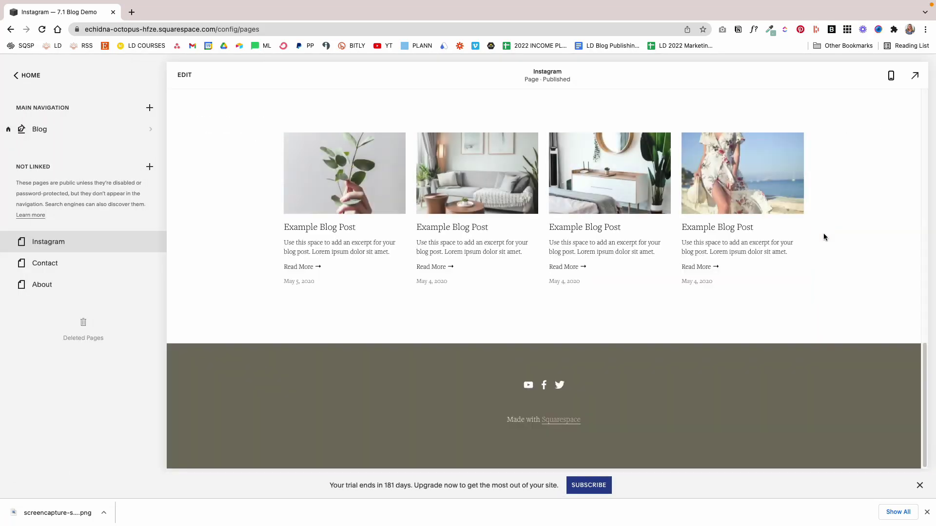
pyautogui.scroll(15, 823, 237)
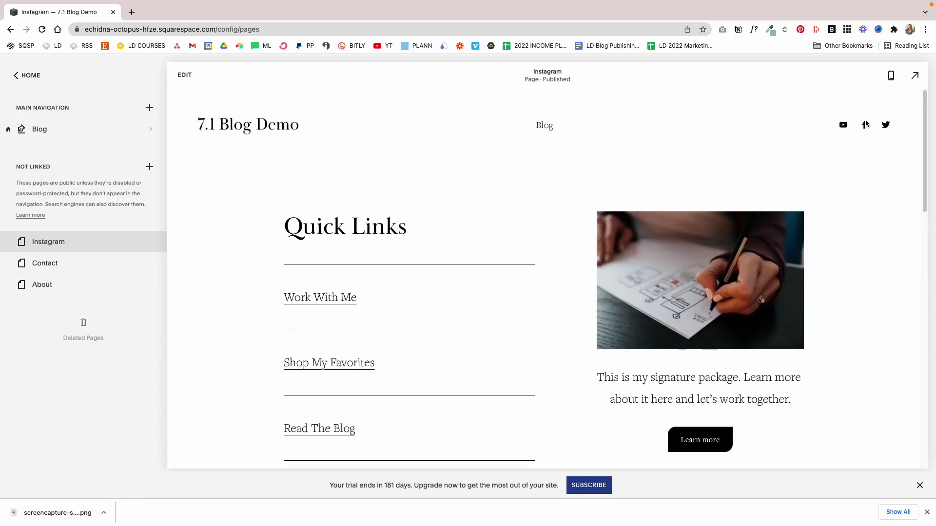
pyautogui.scroll(-15, 506, 166)
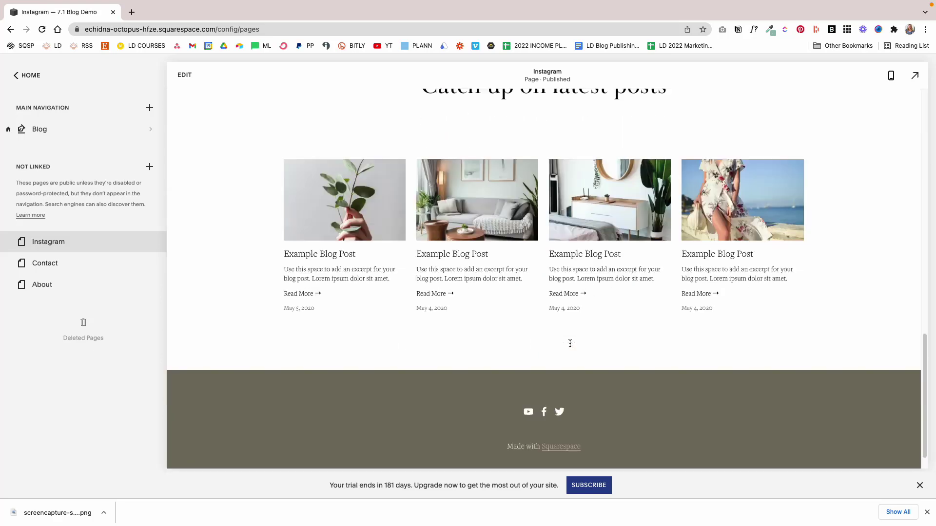
pyautogui.scroll(15, 500, 224)
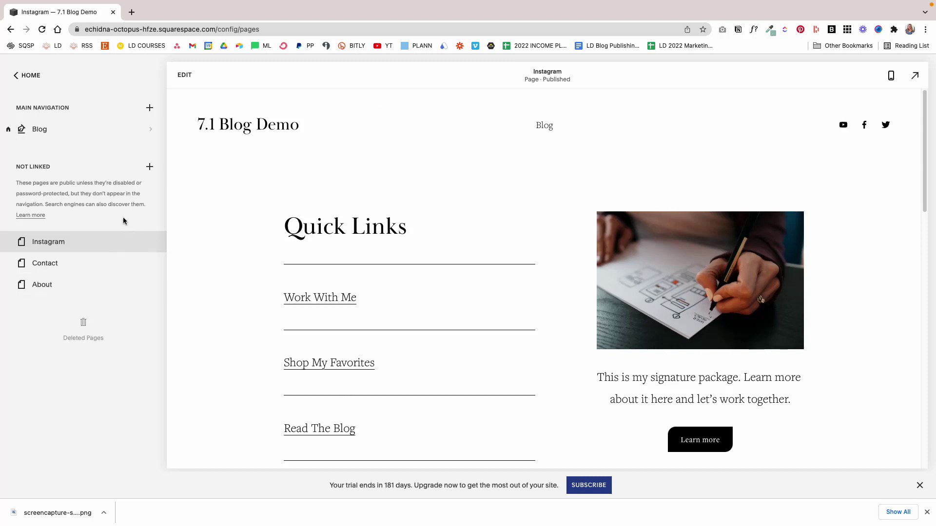
pyautogui.moveTo(92, 244)
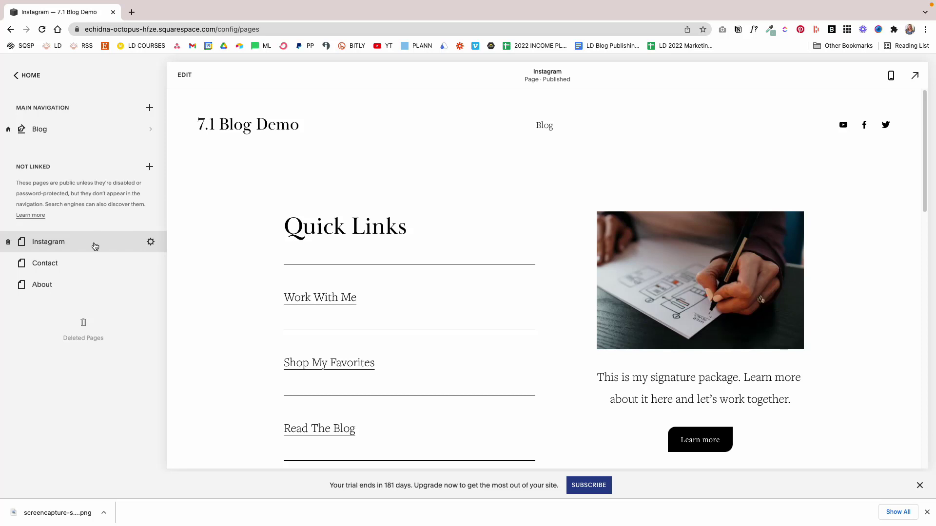
# Paste a <style> rule hiding .header and footer into the Instagram page's Header Code Injection and save
pyautogui.click(151, 243)
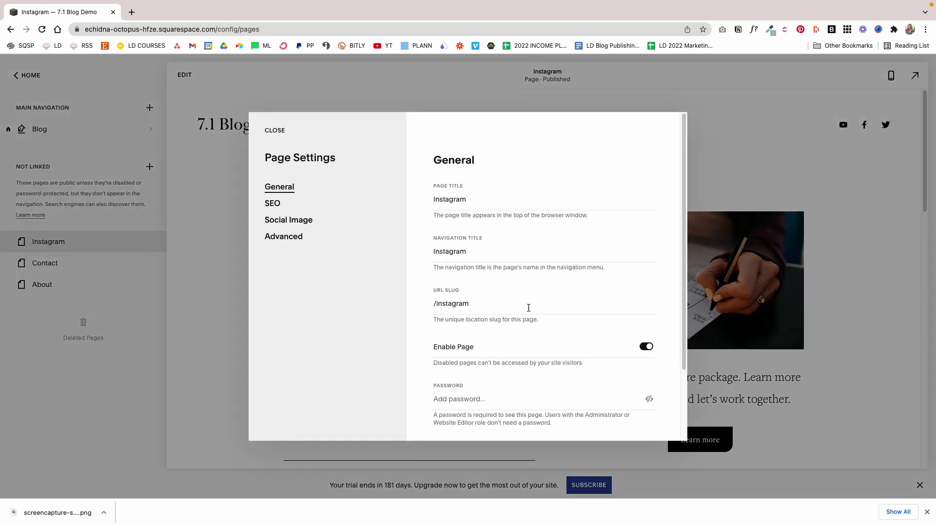
pyautogui.click(285, 237)
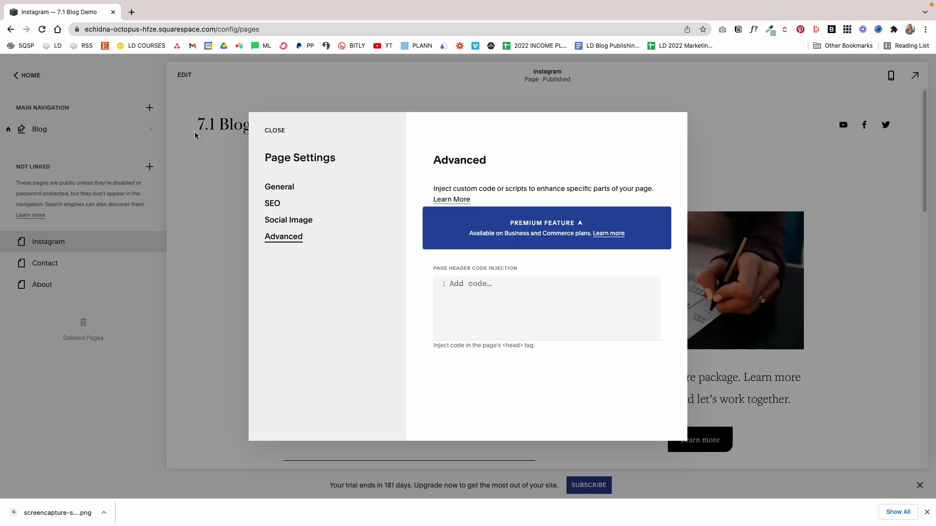
pyautogui.click(472, 288)
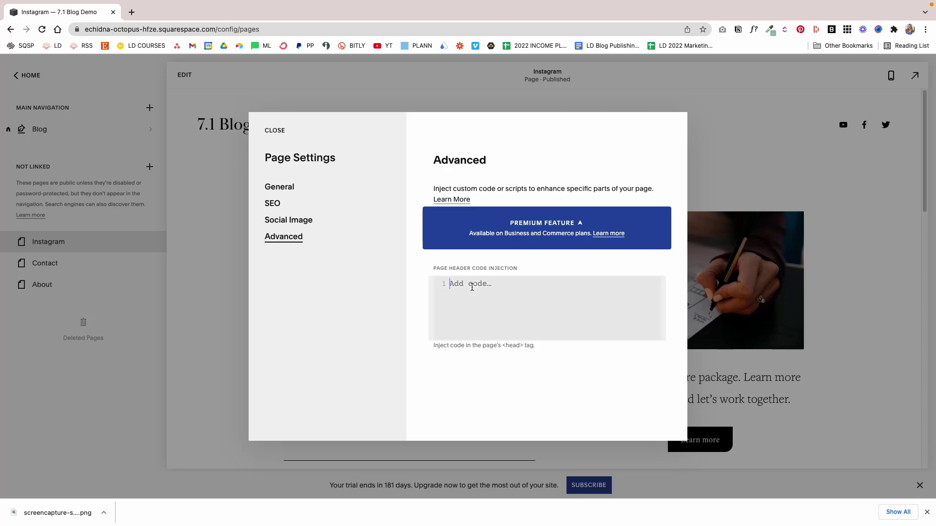
pyautogui.press('super+shift+v')
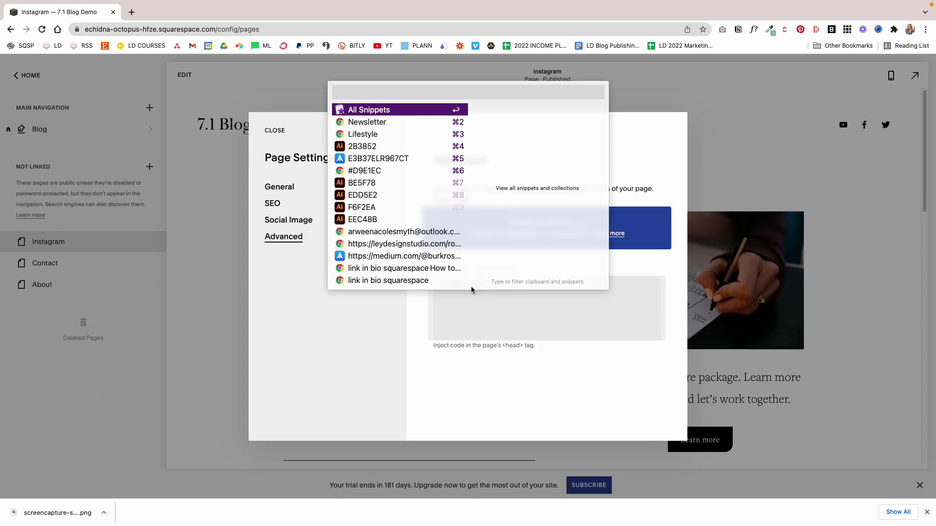
pyautogui.press('Return')
pyautogui.press('Return')
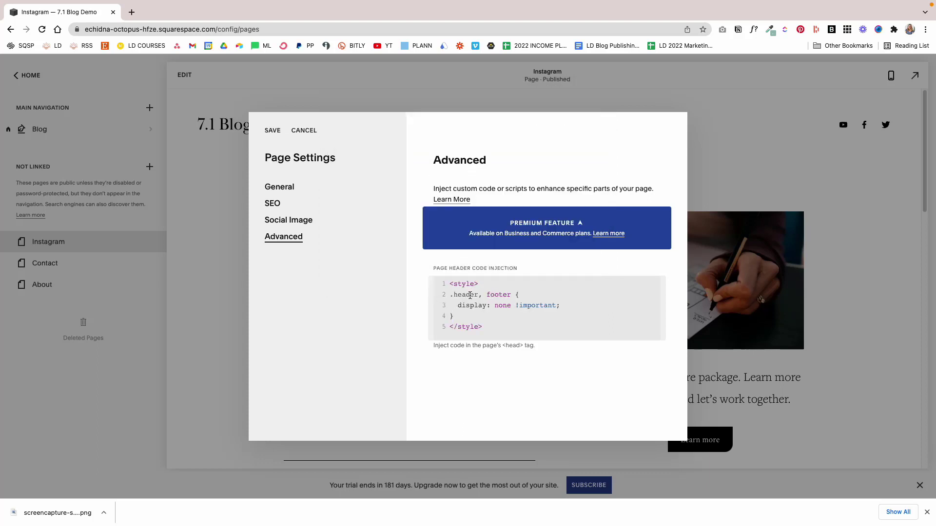
pyautogui.click(451, 296)
pyautogui.click(482, 295)
pyautogui.click(274, 134)
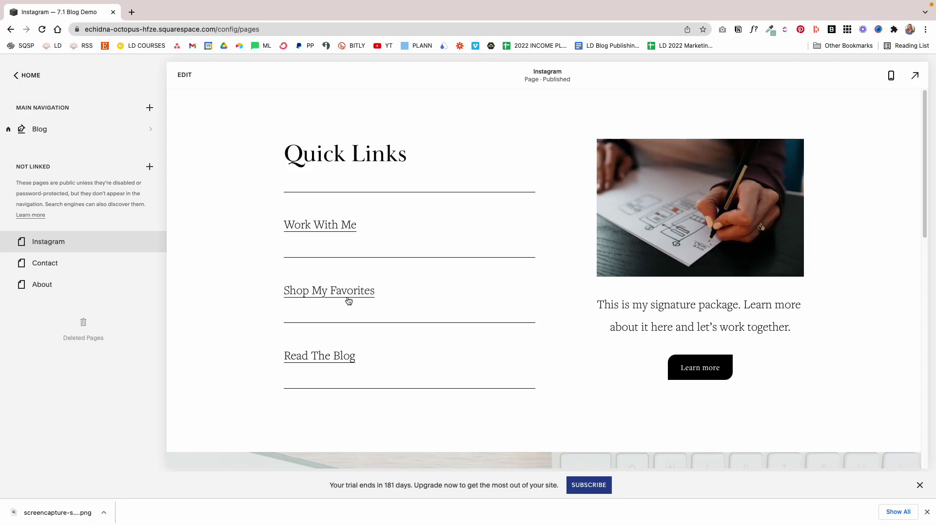
# View the live /instagram page and scroll through Quick Links, freebie and latest posts
pyautogui.scroll(-10, 786, 336)
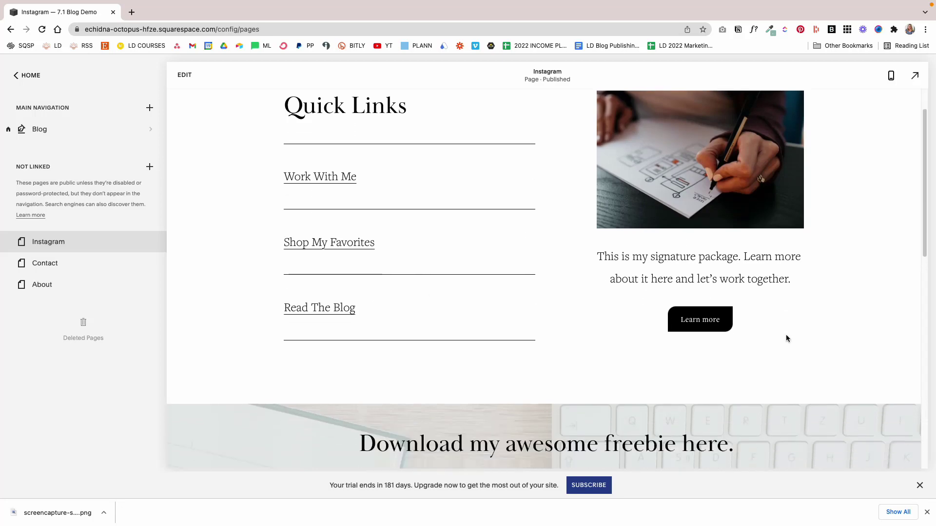
pyautogui.scroll(10, 788, 338)
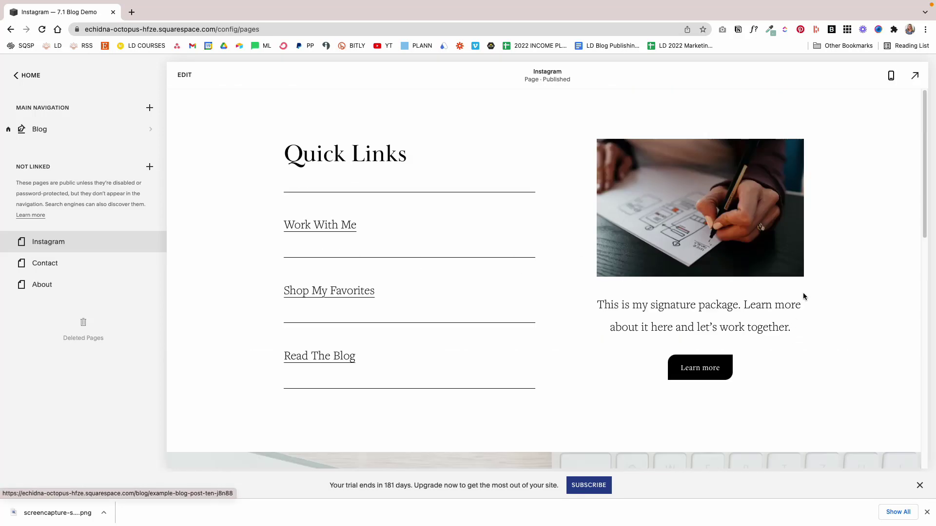
pyautogui.click(915, 75)
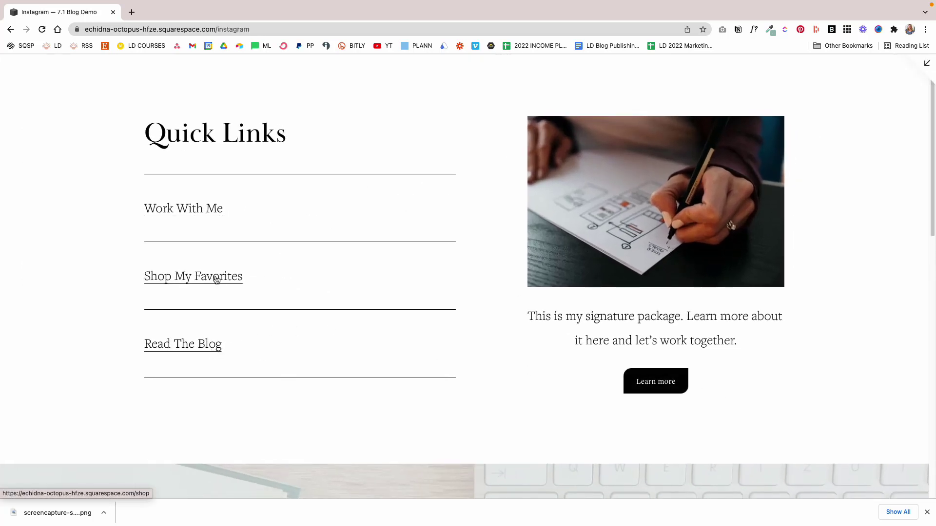
pyautogui.scroll(-6, 587, 368)
pyautogui.scroll(-7, 588, 369)
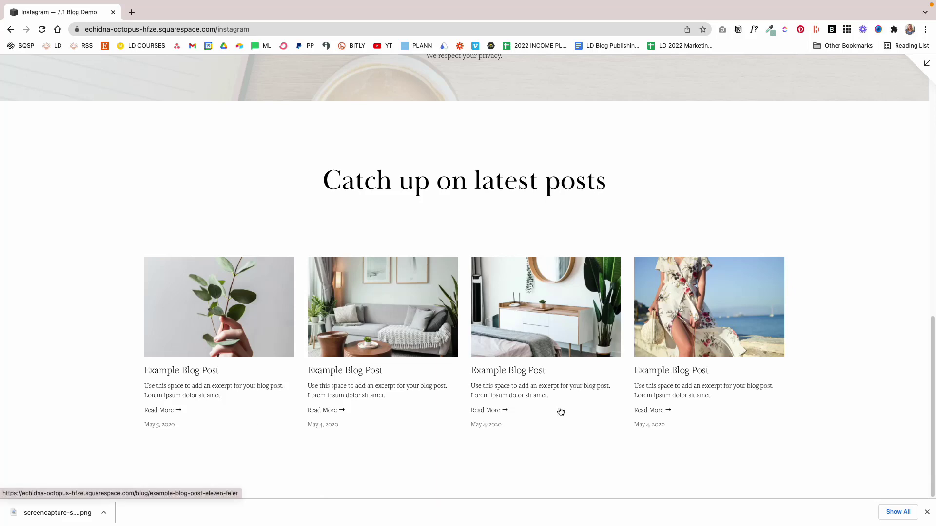
pyautogui.scroll(8, 557, 416)
pyautogui.scroll(5, 560, 412)
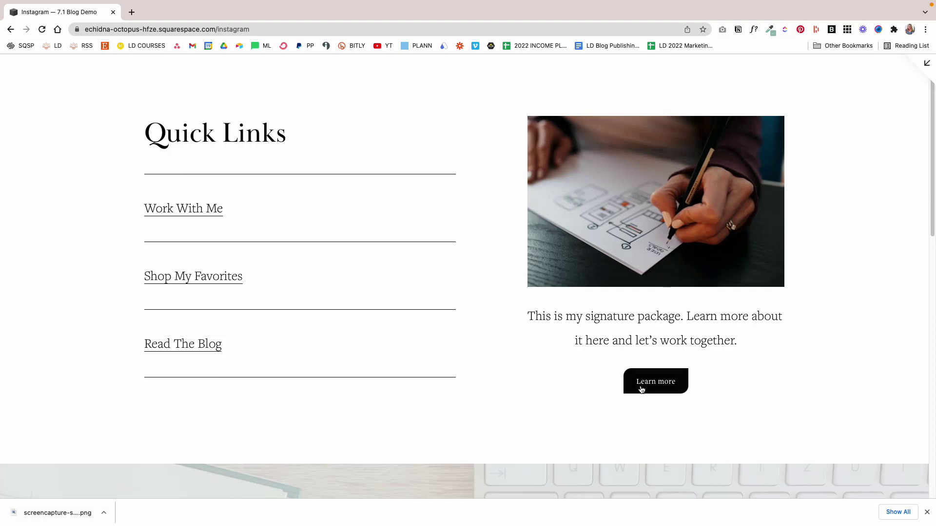
pyautogui.scroll(-10, 498, 377)
pyautogui.scroll(-3, 498, 380)
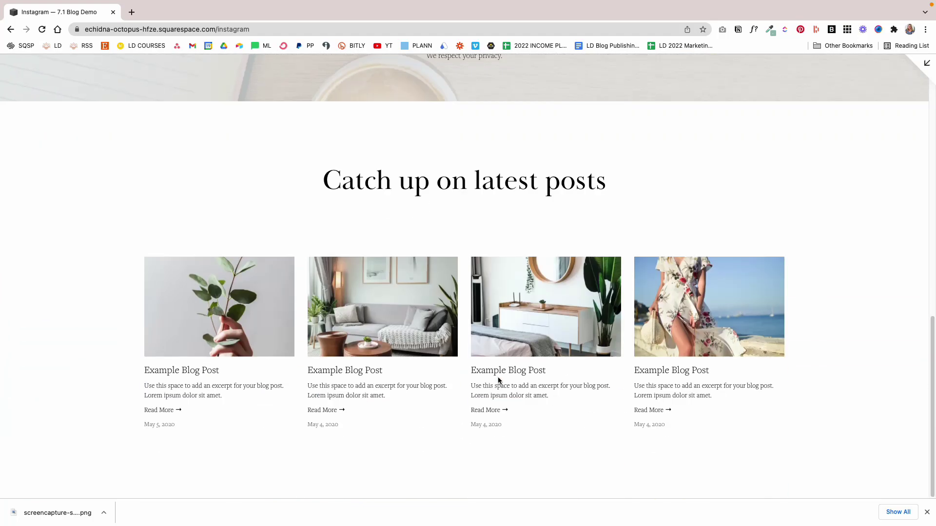
pyautogui.scroll(12, 498, 379)
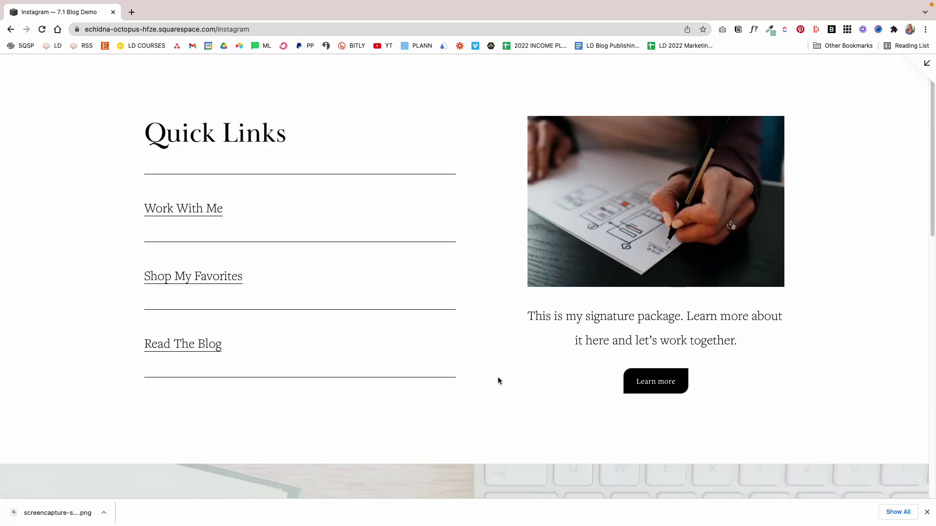